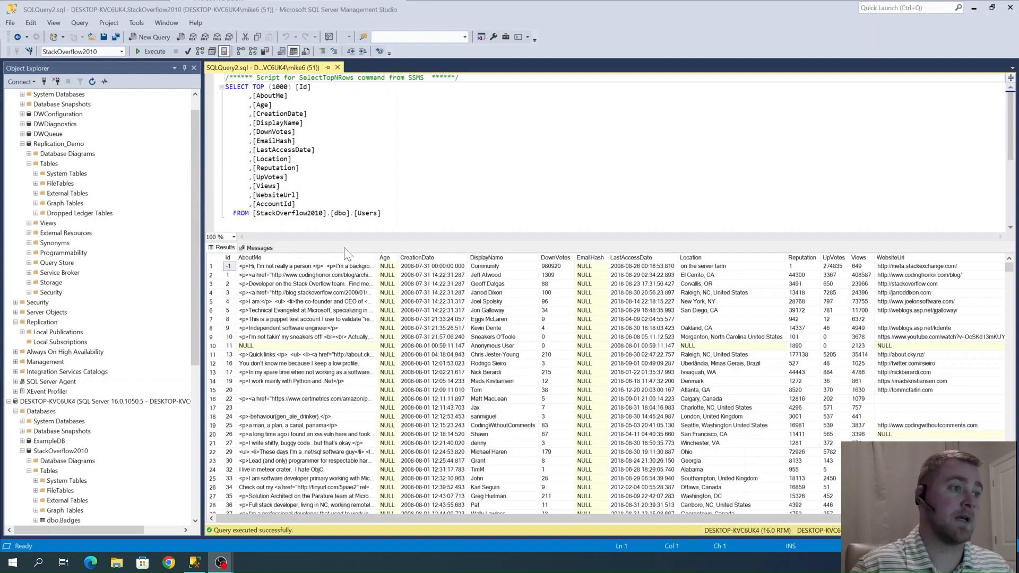
Compare the SQL1 instance holding Replication_Demo with the default instance holding StackOverflow2010, including its Users table and Replication folder.
left_click_drag(310, 241, 310, 222)
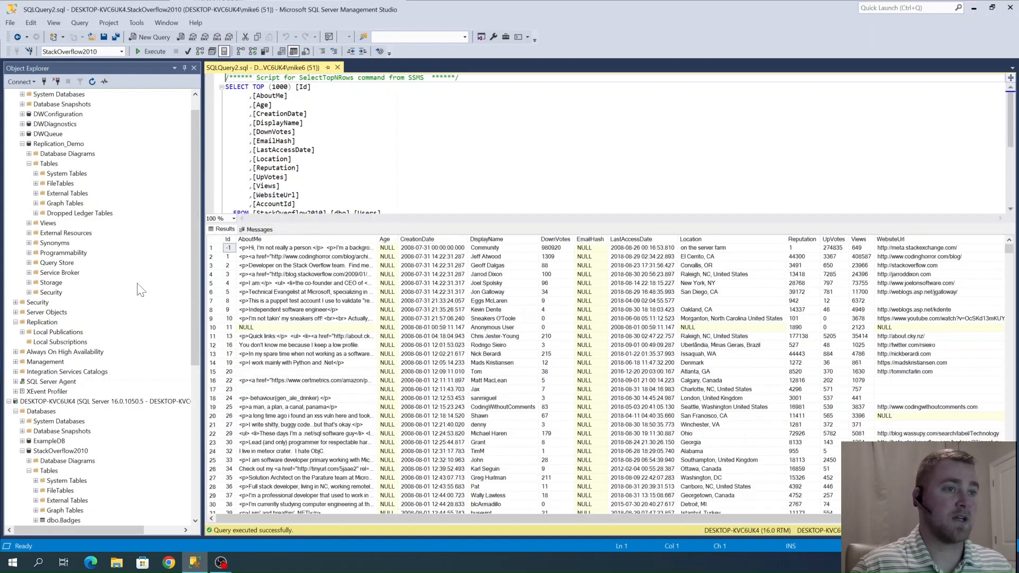
scroll(78, 181, "up", 1)
left_click(46, 97)
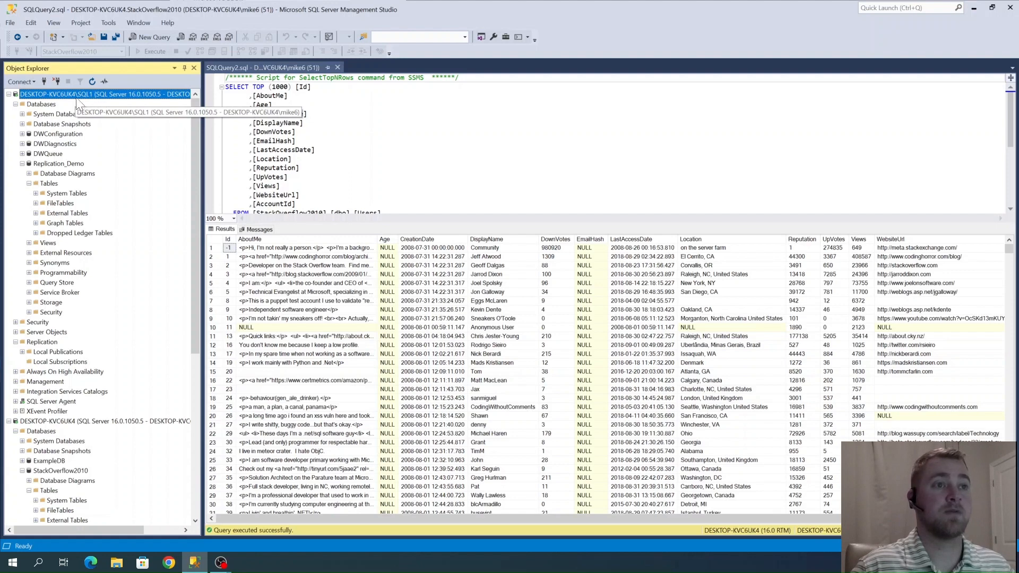
scroll(14, 371, "down", 2)
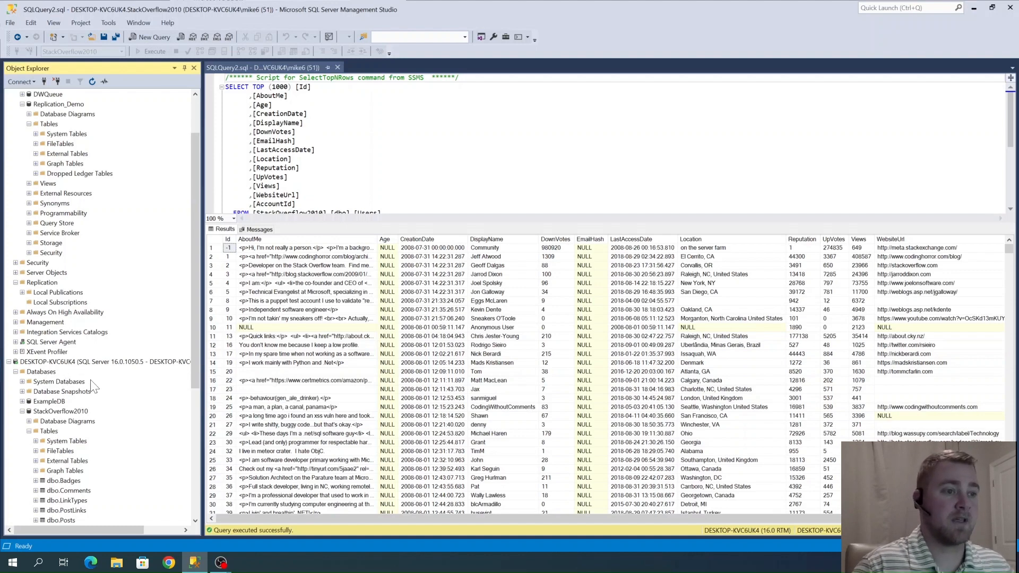
scroll(78, 381, "down", 2)
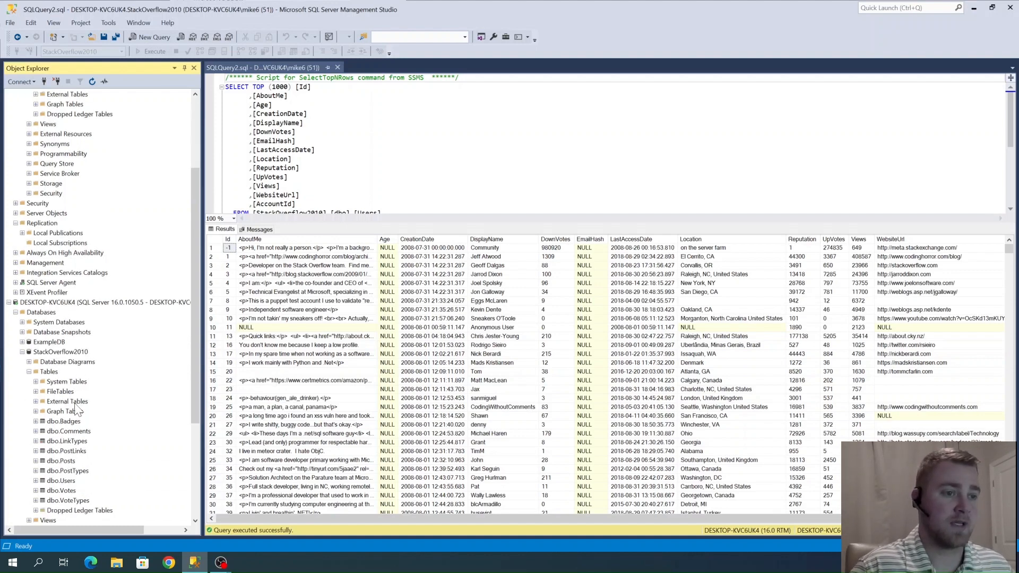
scroll(78, 410, "down", 3)
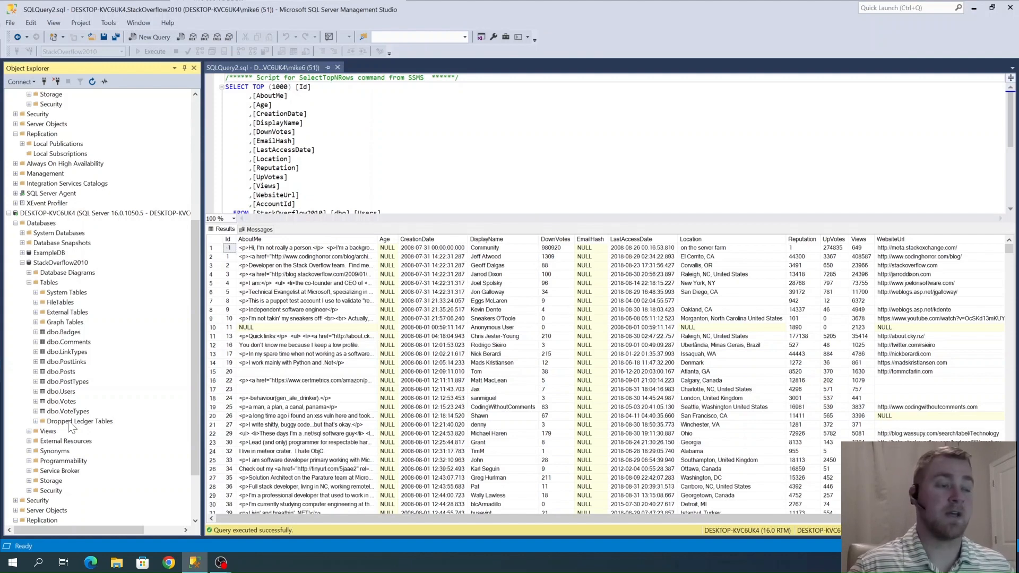
scroll(118, 333, "up", 7)
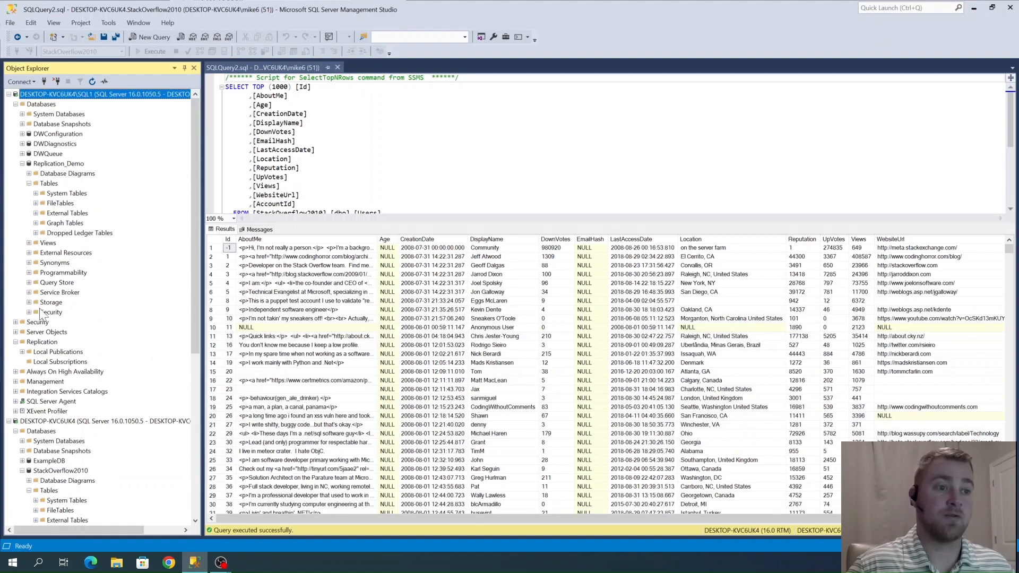
scroll(50, 329, "down", 8)
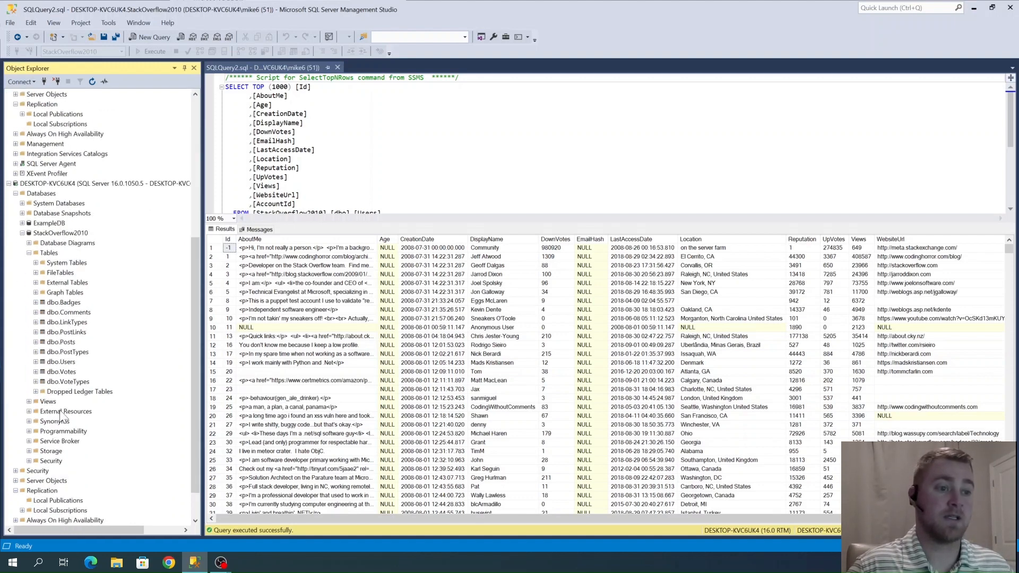
left_click(98, 184)
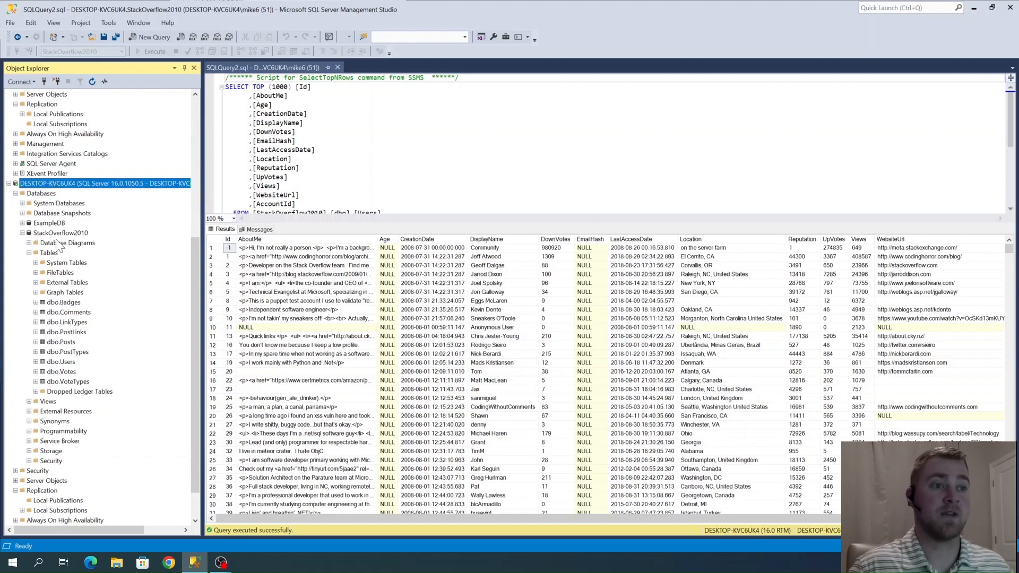
left_click(48, 233)
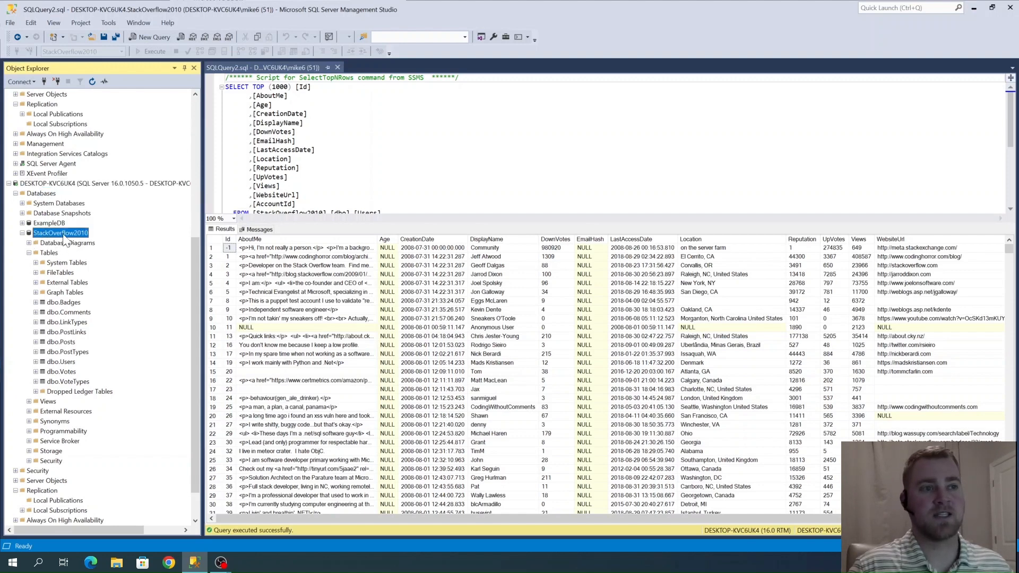
left_click(59, 363)
scroll(74, 372, "down", 1)
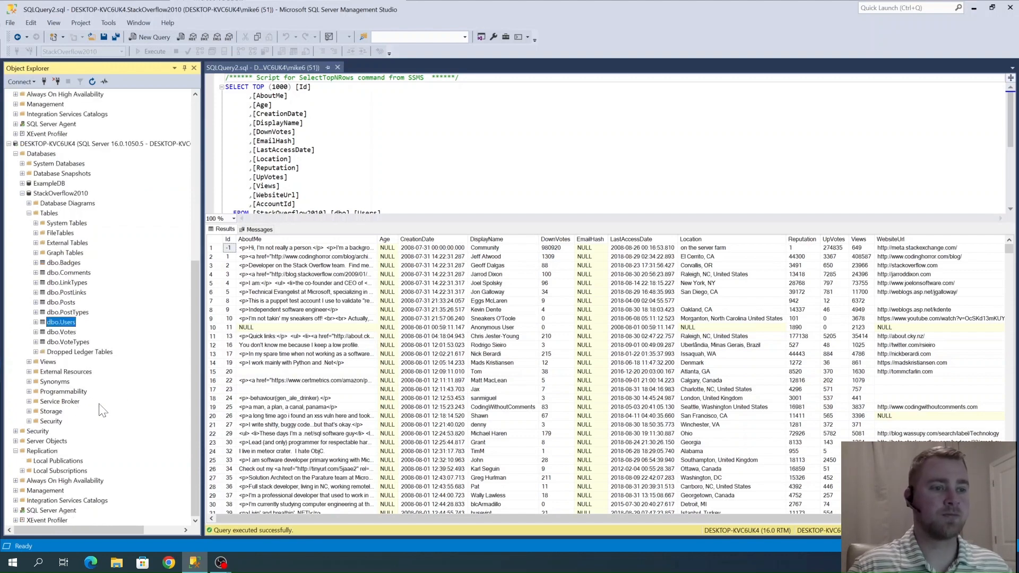
Start a new local publication on the default instance and choose StackOverflow2010 as the publication database.
right_click(33, 461)
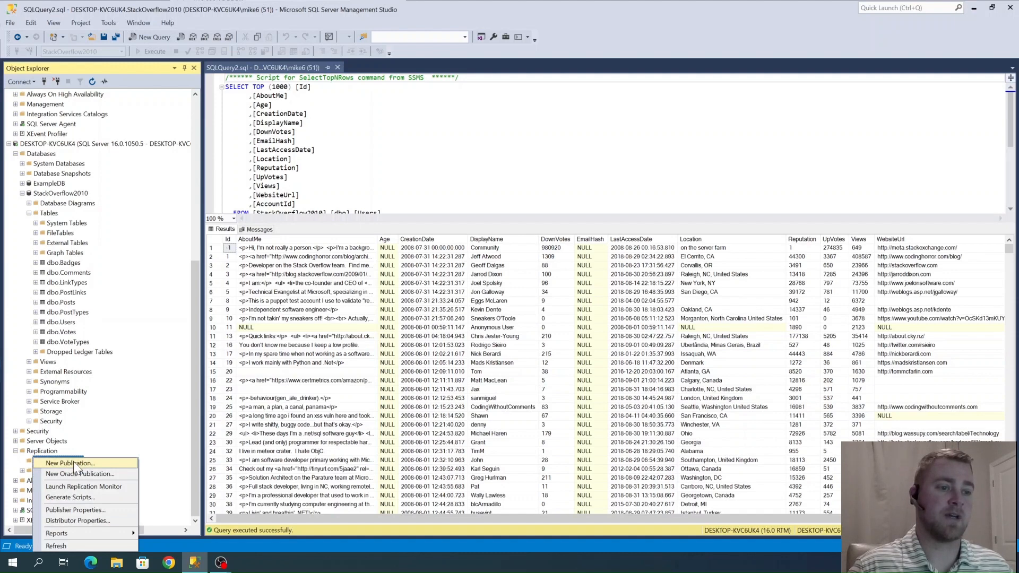
left_click(72, 463)
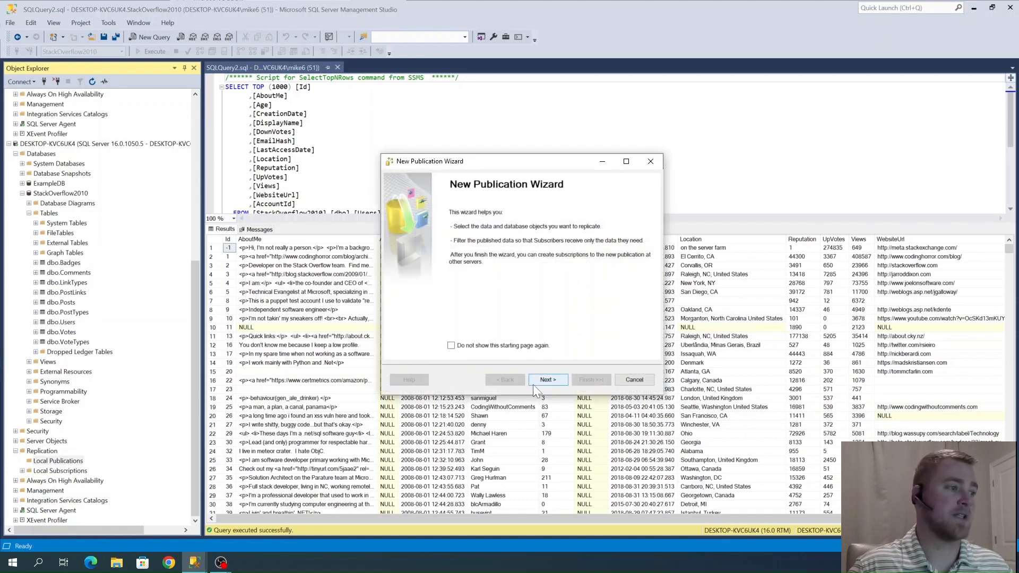
left_click_drag(464, 164, 351, 156)
left_click(435, 371)
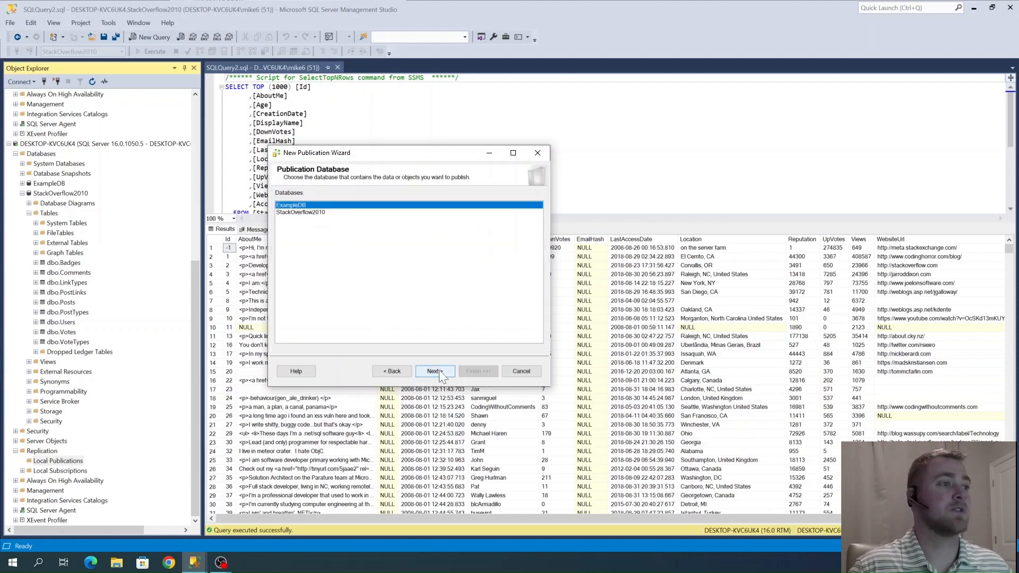
left_click(307, 213)
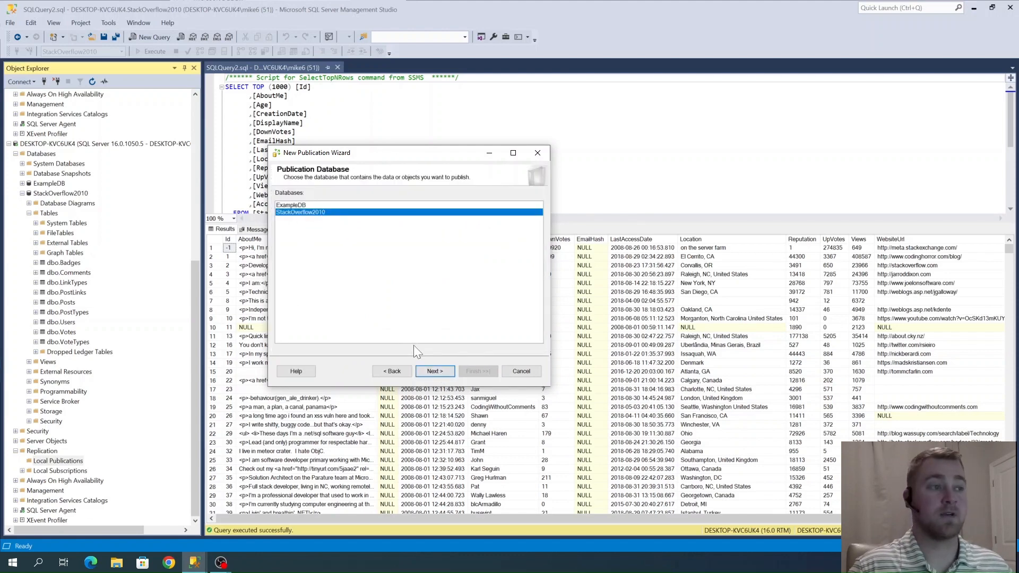
left_click(444, 374)
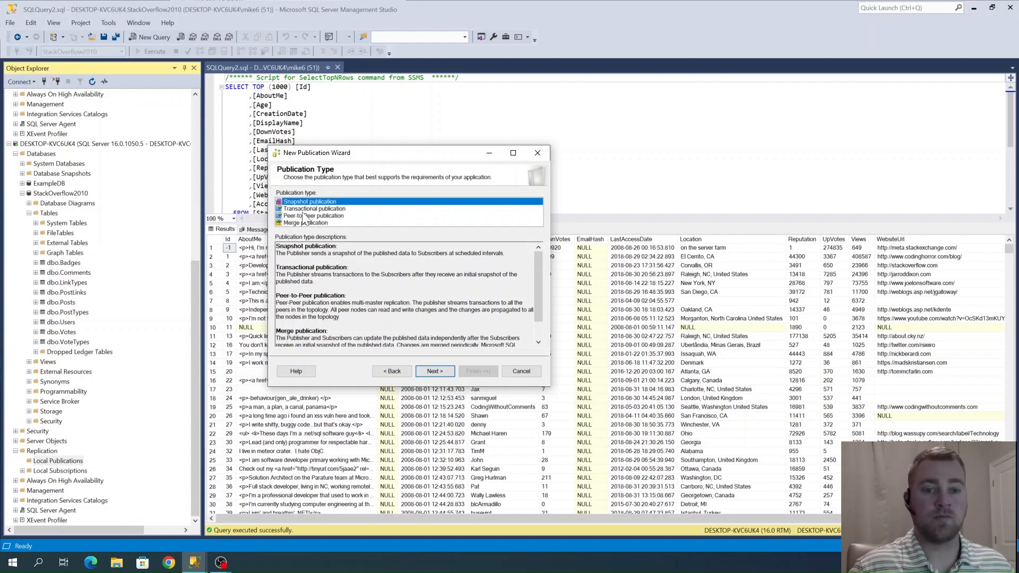
Review the available publication types and choose Transactional publication for the new publication.
left_click(295, 210)
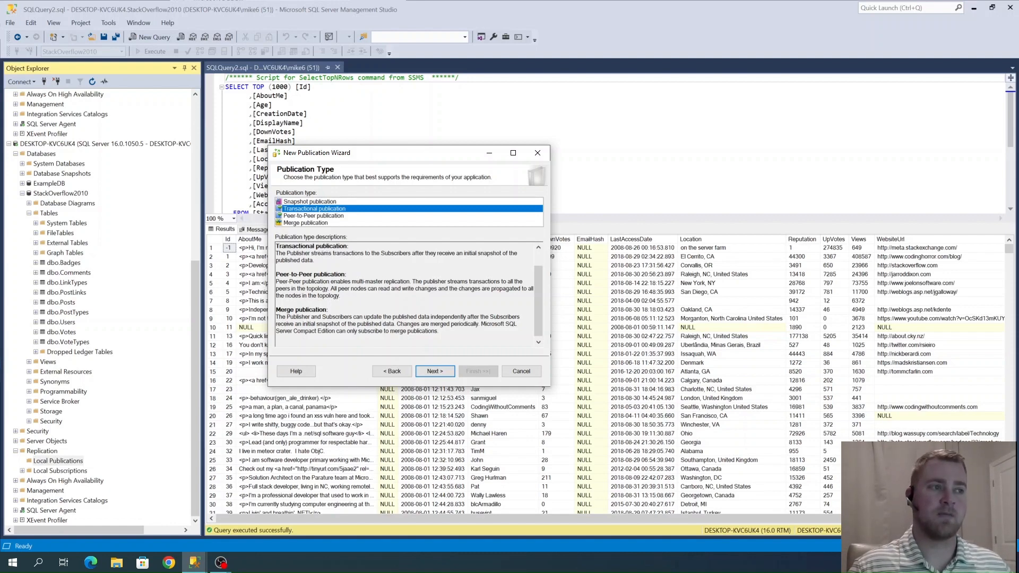
left_click(300, 222)
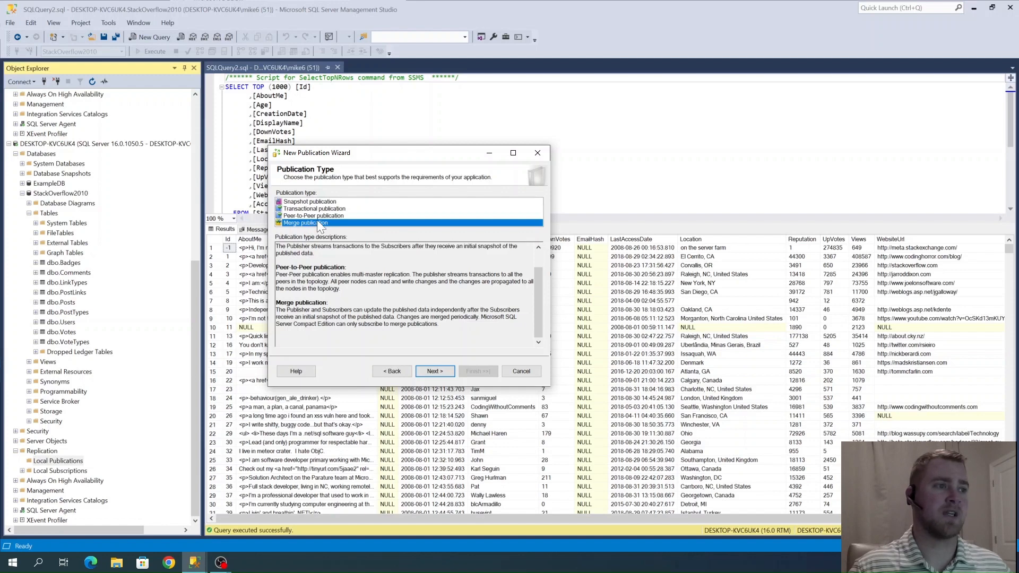
key("Up")
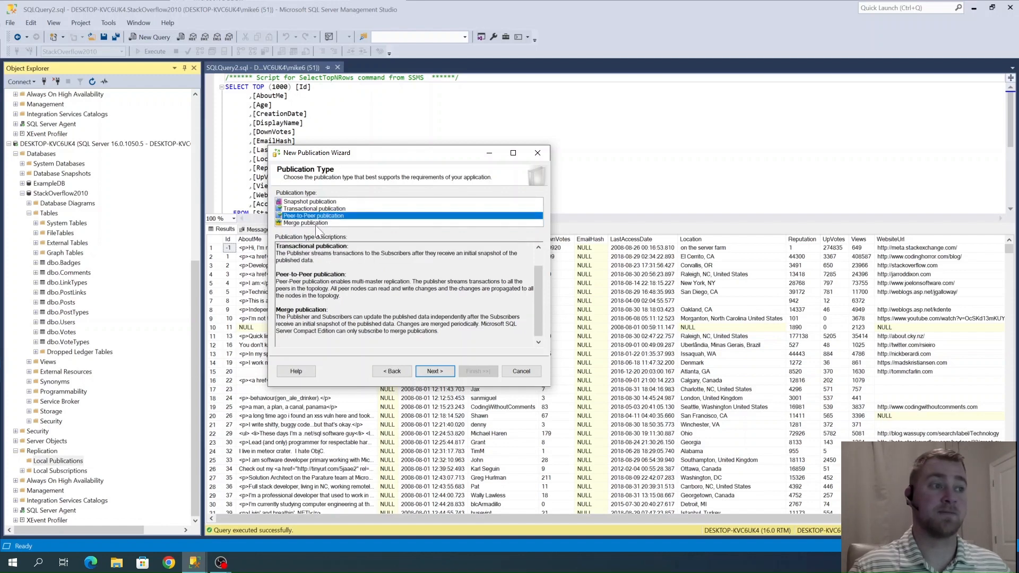
left_click(304, 222)
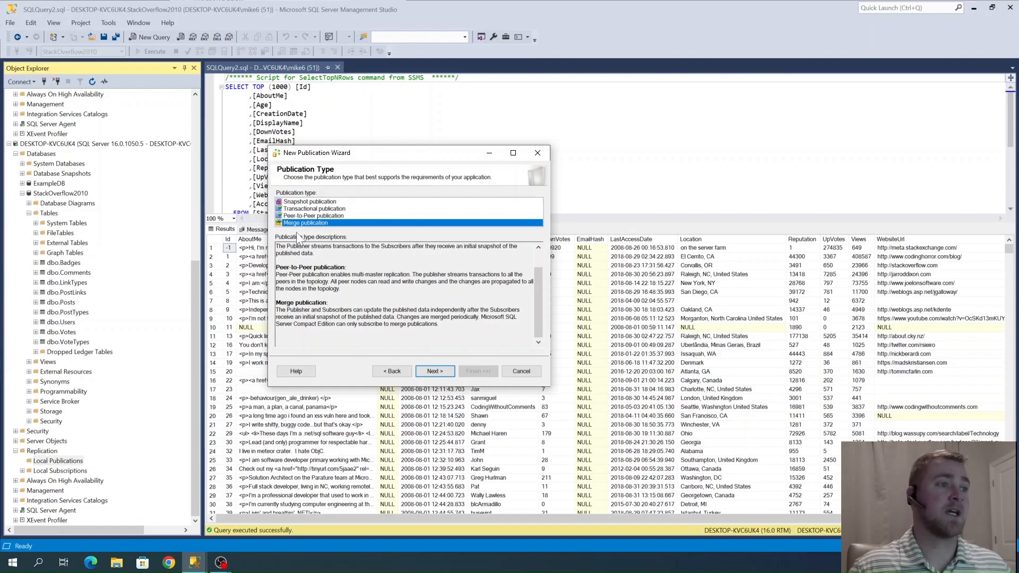
left_click(294, 203)
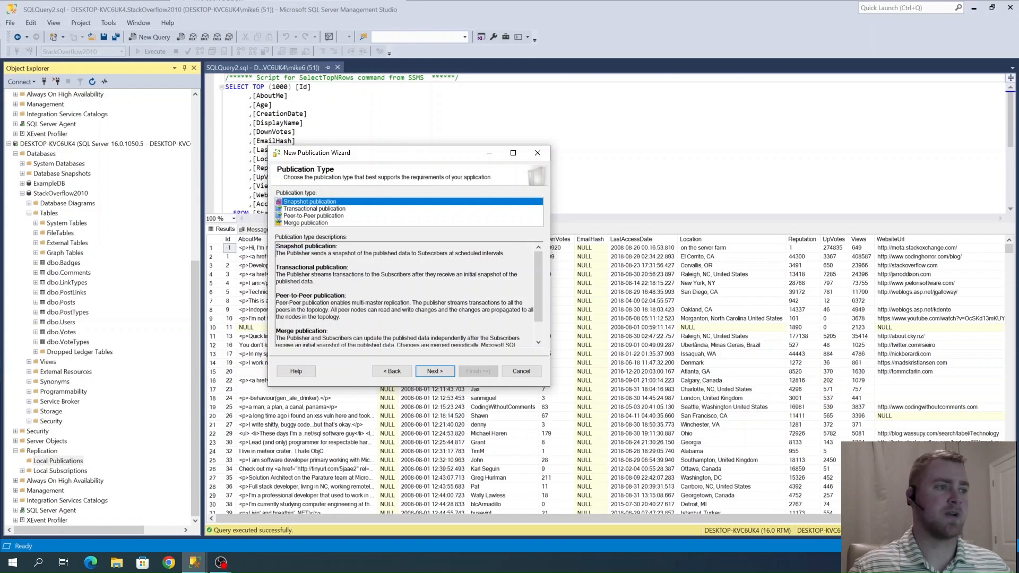
left_click_drag(276, 253, 506, 253)
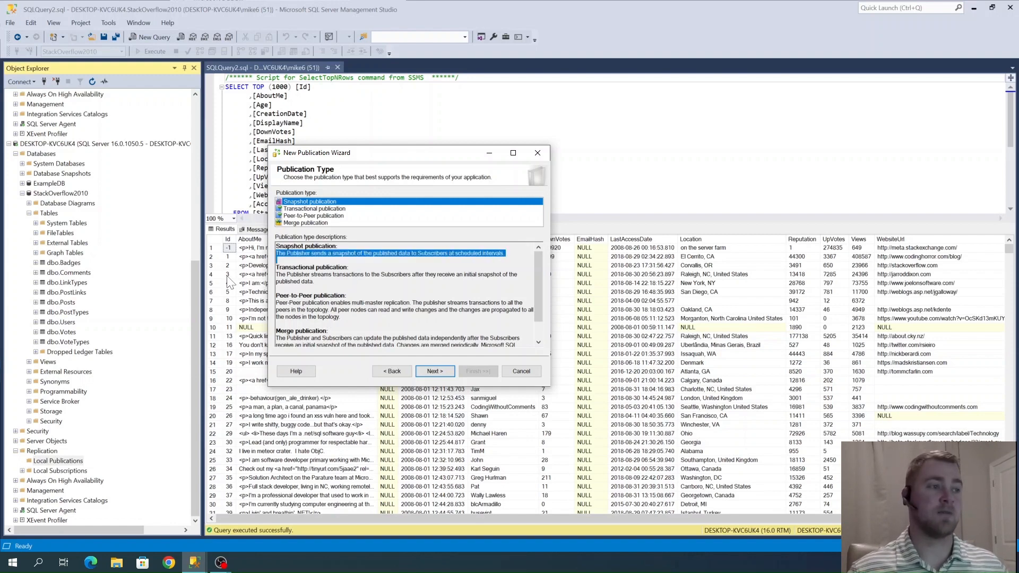
left_click(307, 209)
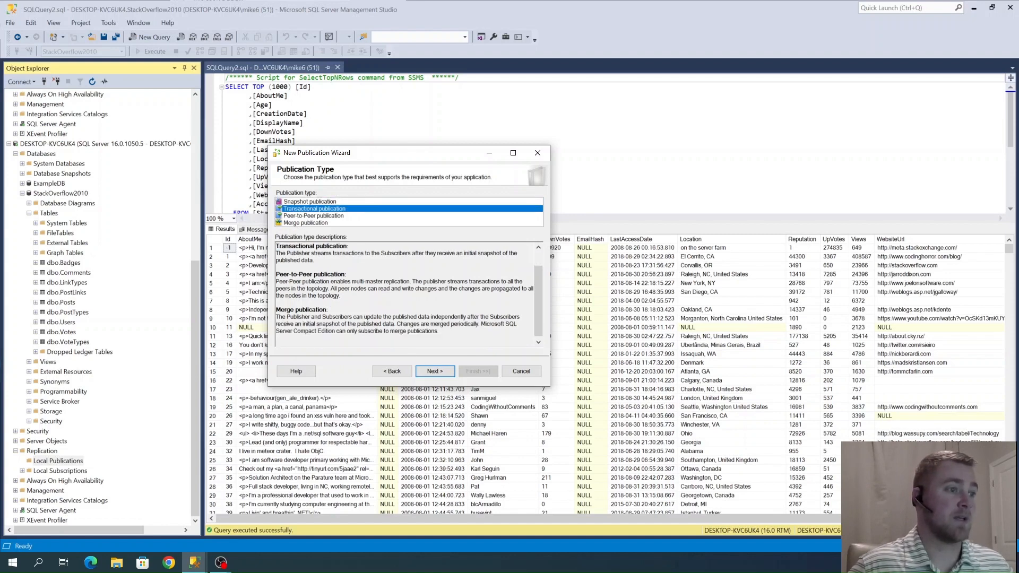
left_click(434, 371)
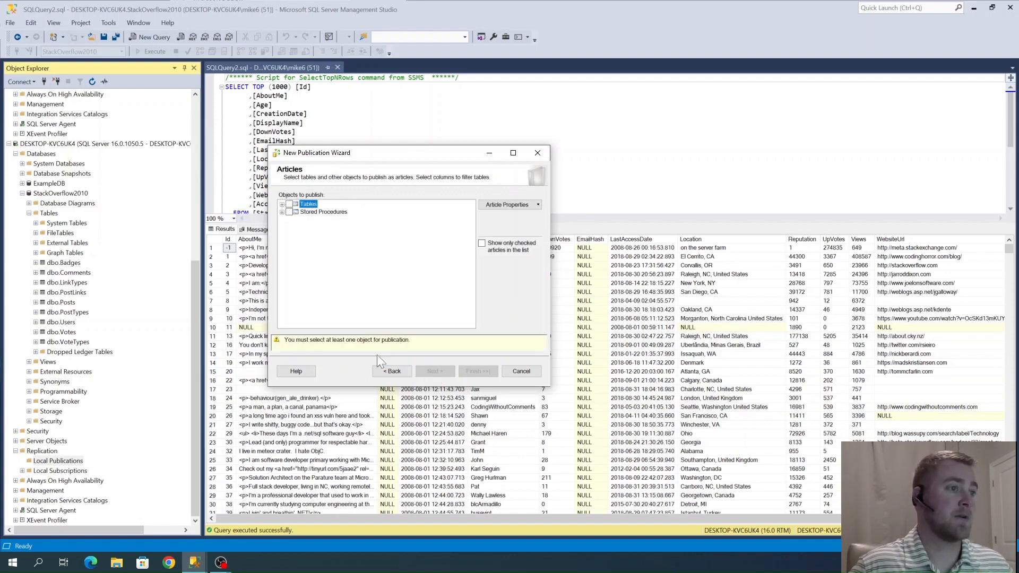
Look through the publishable tables and stored procedures, and select the Users (dbo) table with all its columns as the article.
left_click(282, 204)
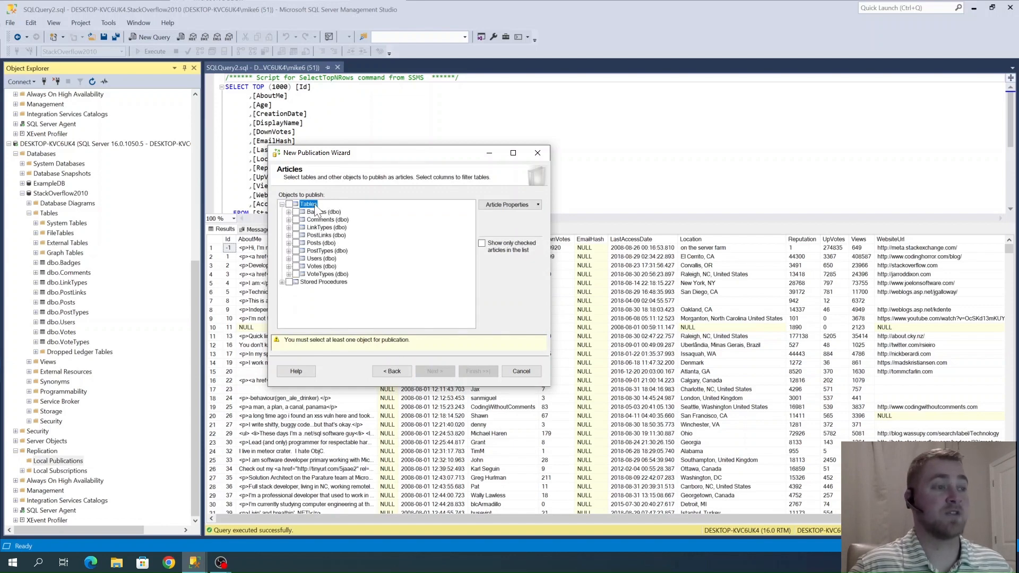
left_click(282, 282)
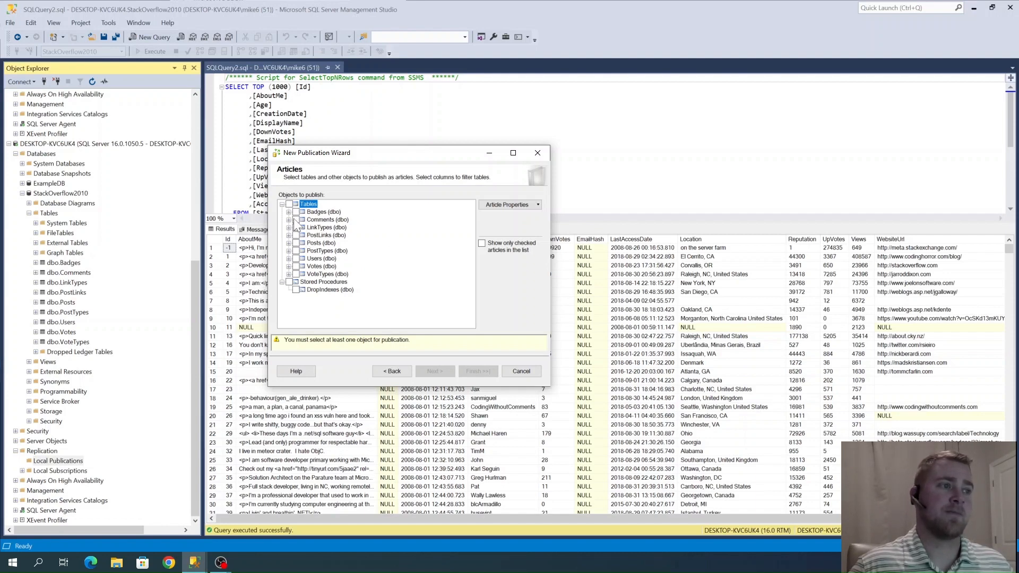
left_click(314, 214)
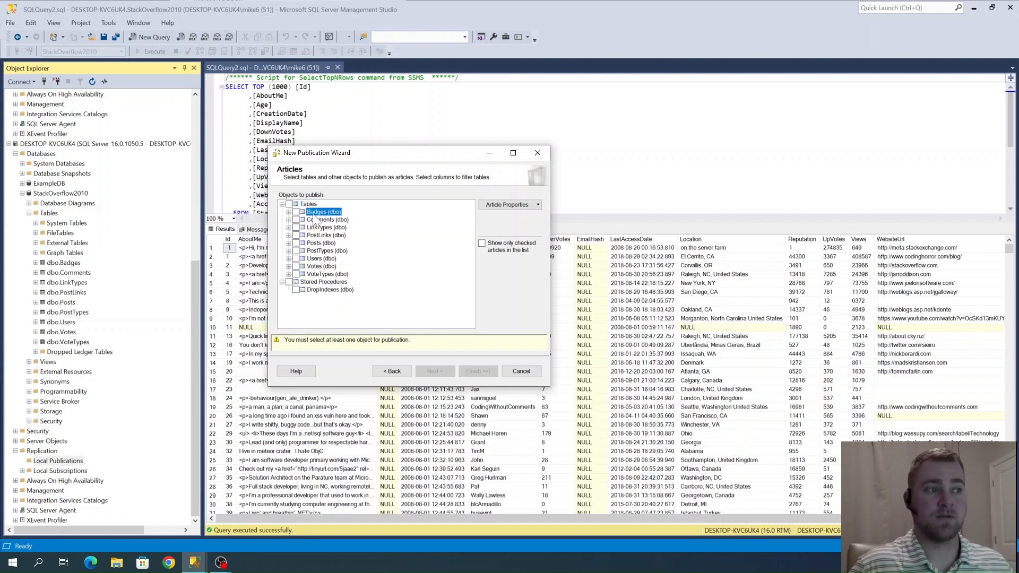
left_click(288, 211)
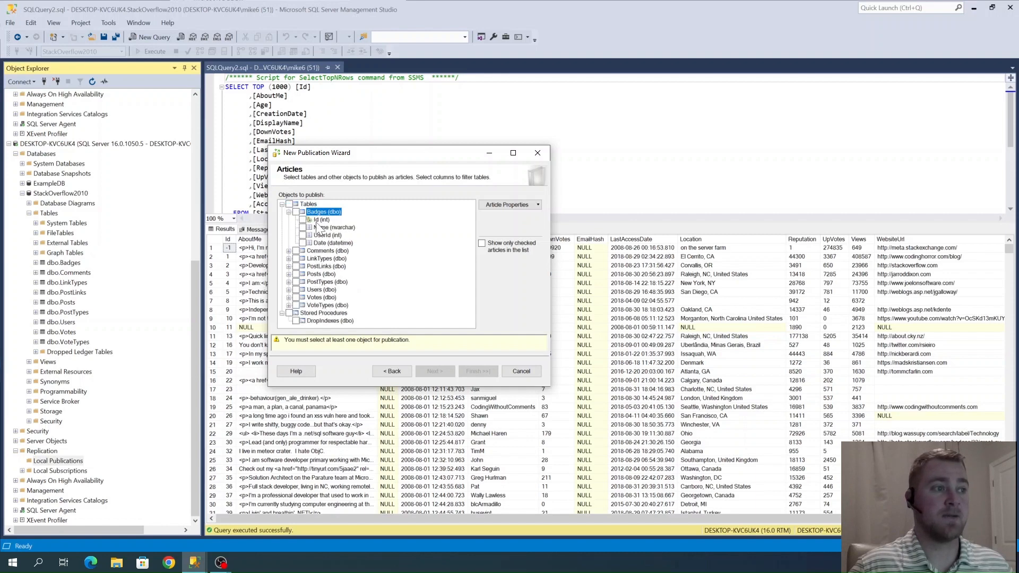
left_click(311, 220)
left_click(288, 212)
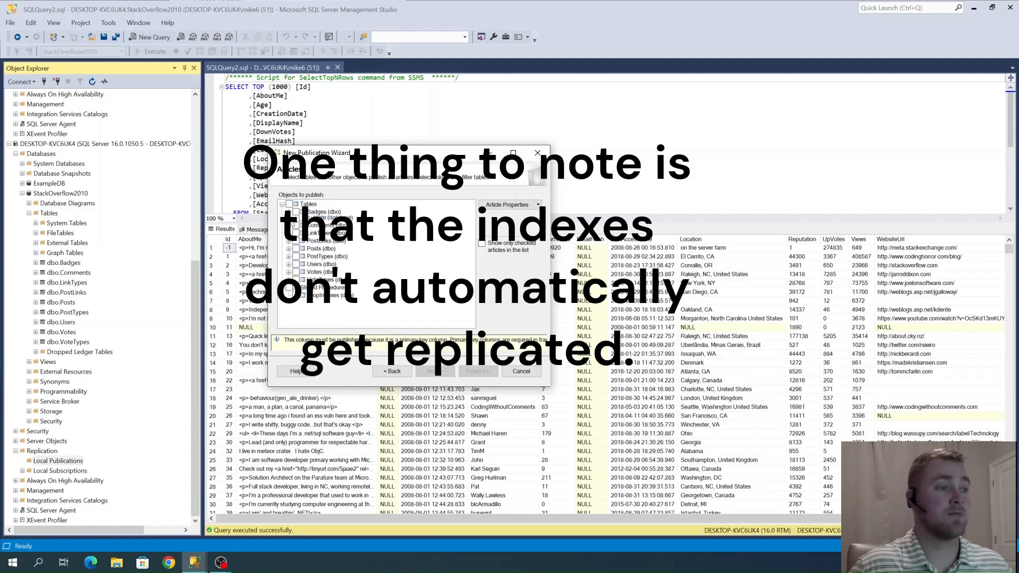
left_click(289, 259)
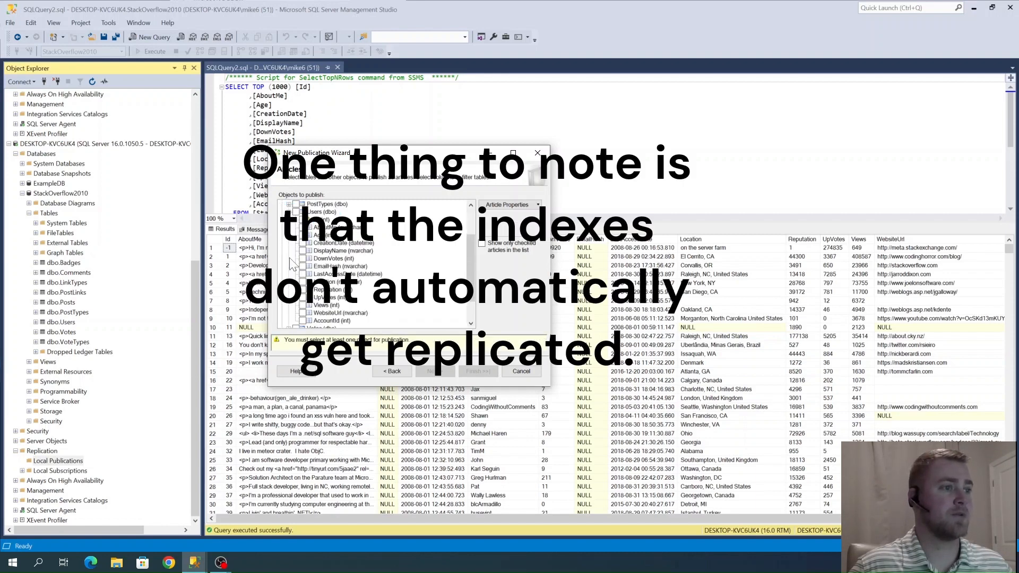
left_click(295, 211)
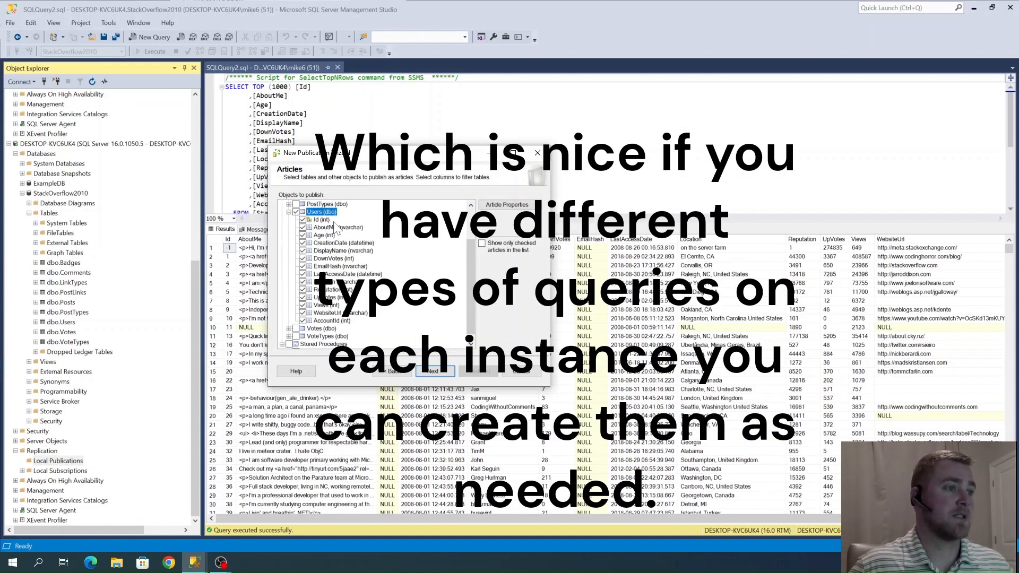
left_click(433, 373)
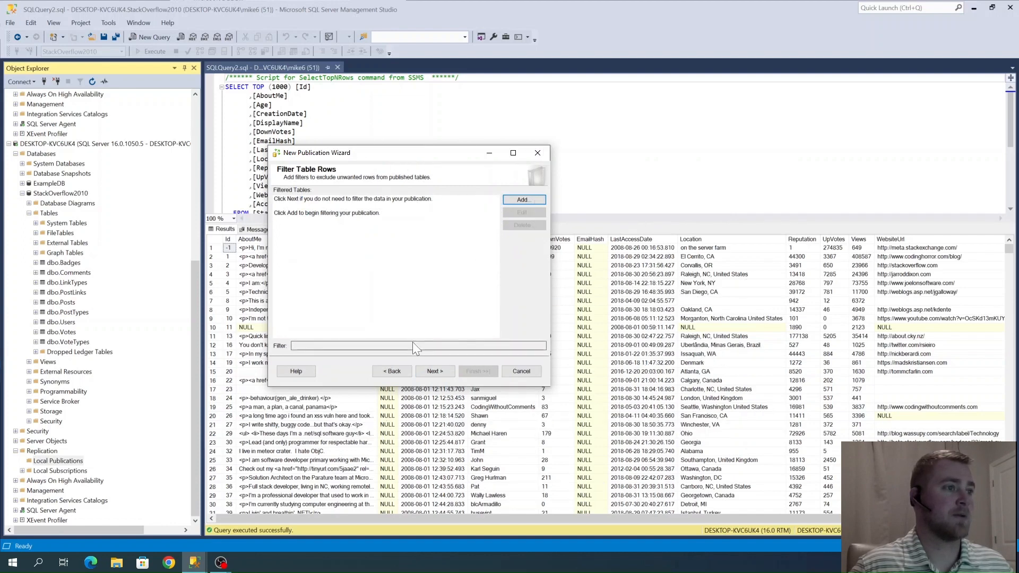
Skip row filtering and have a snapshot created immediately and kept available to initialize subscriptions.
left_click(435, 371)
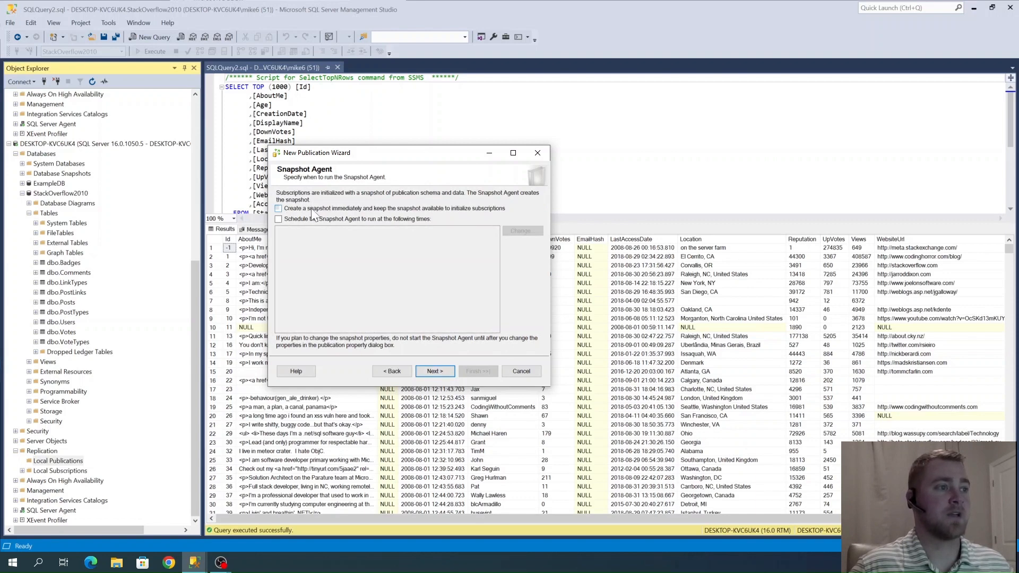
left_click(370, 210)
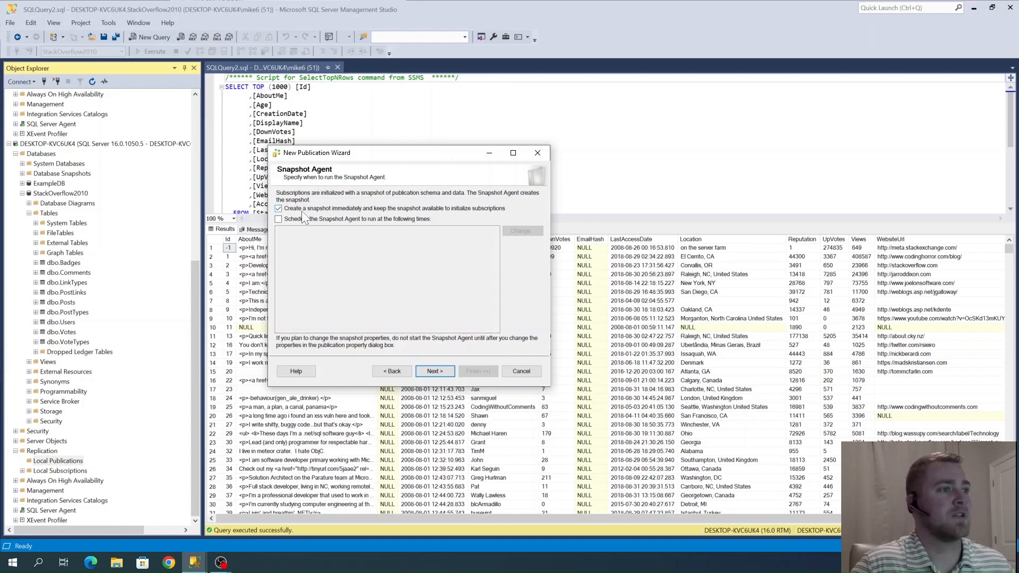
left_click(433, 371)
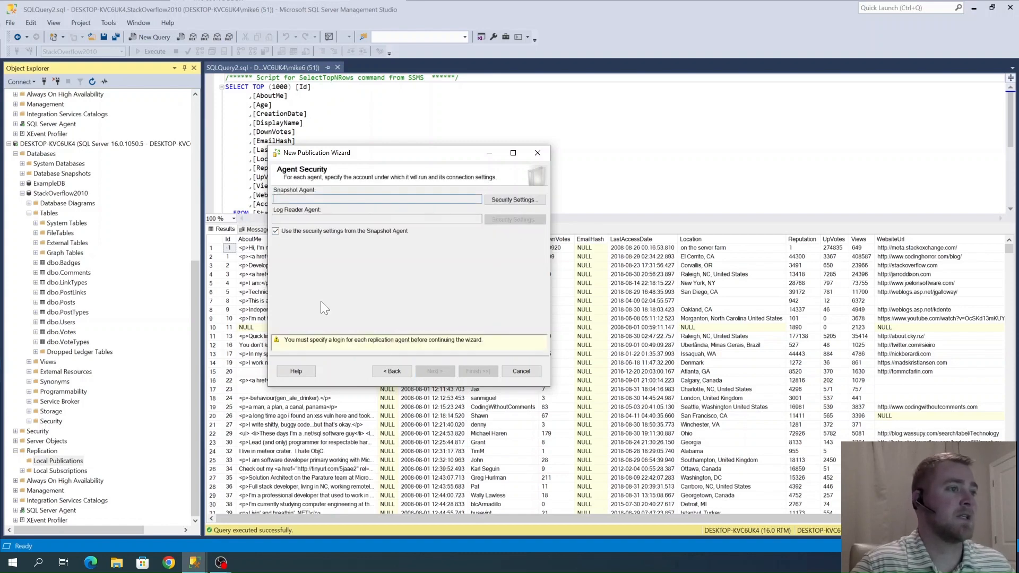
Run the Snapshot Agent and Log Reader Agent under the SQL Server Agent service account, connecting to the Publisher by impersonating the process account.
left_click(499, 200)
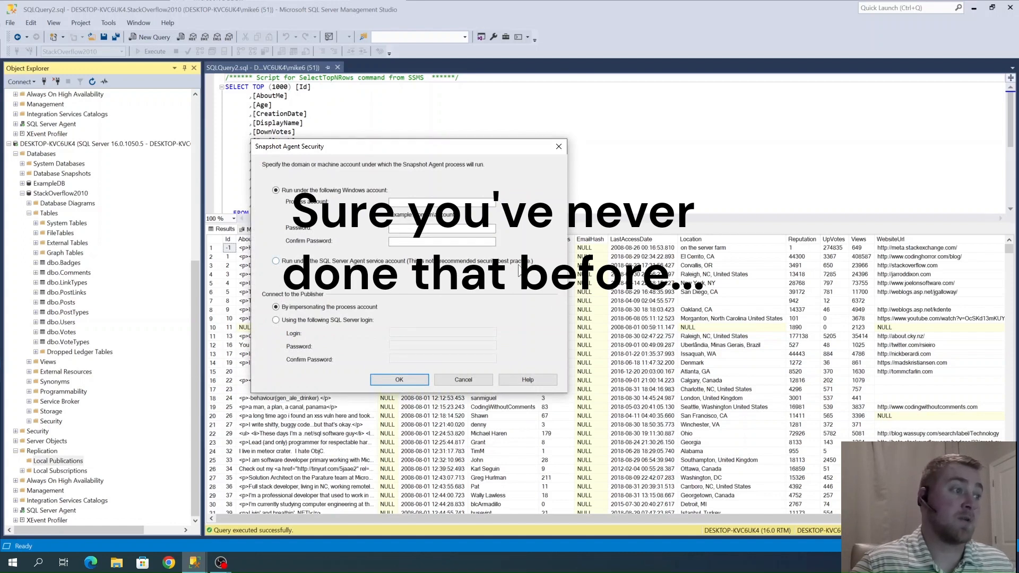
left_click(276, 261)
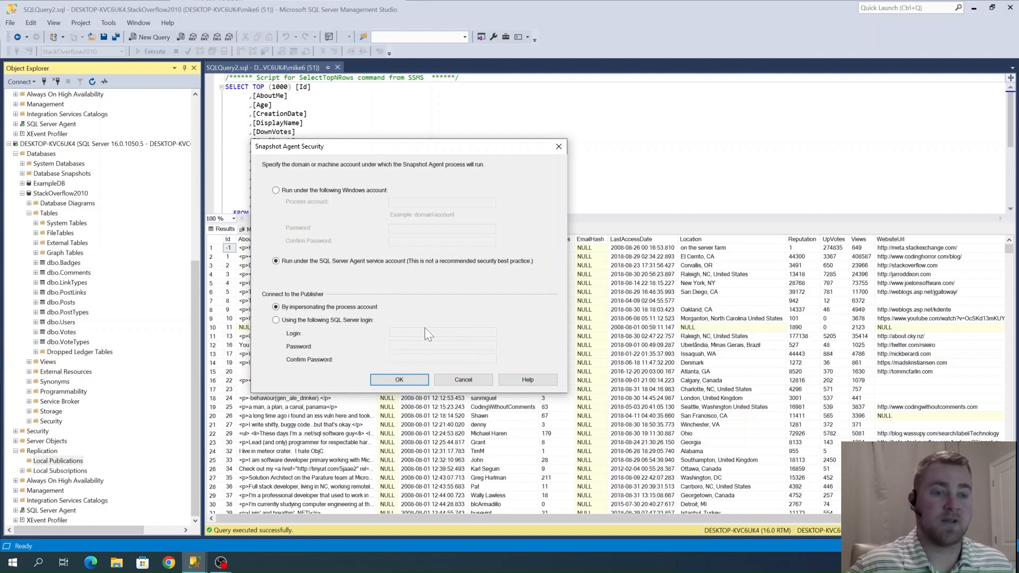
left_click(412, 381)
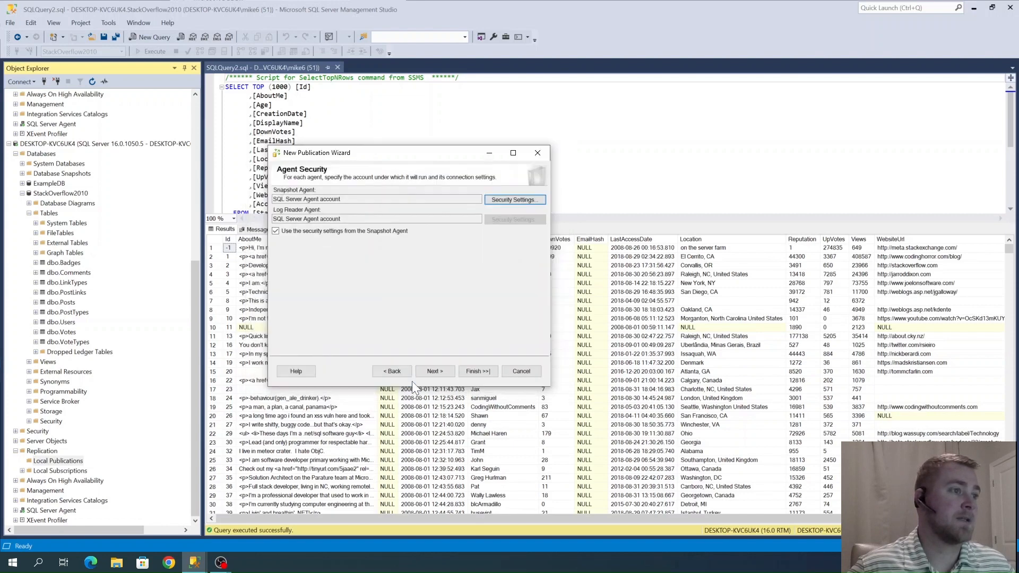
left_click(438, 370)
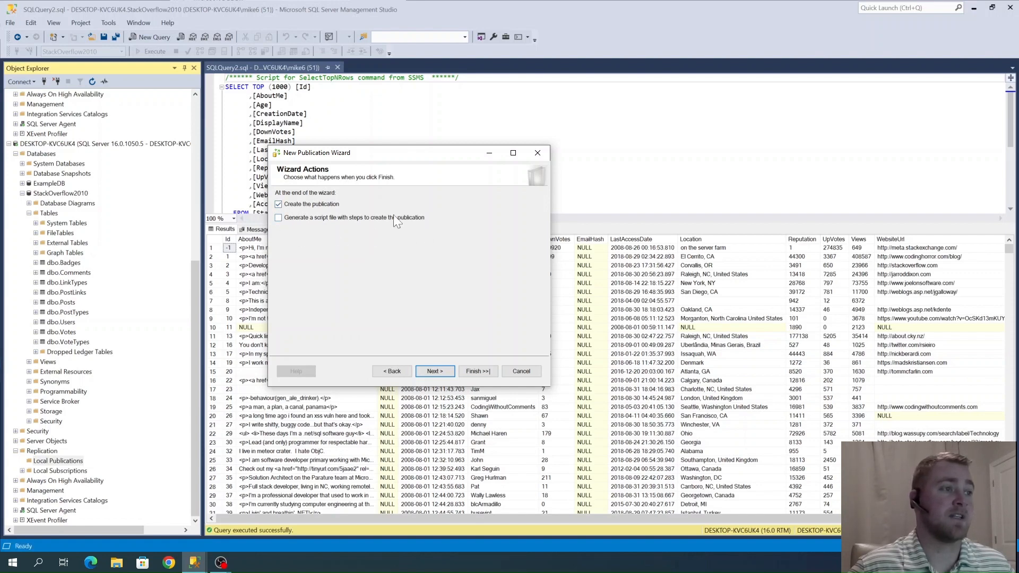
Name the publication StackOverflowDemo and create it without generating a script file.
left_click(432, 370)
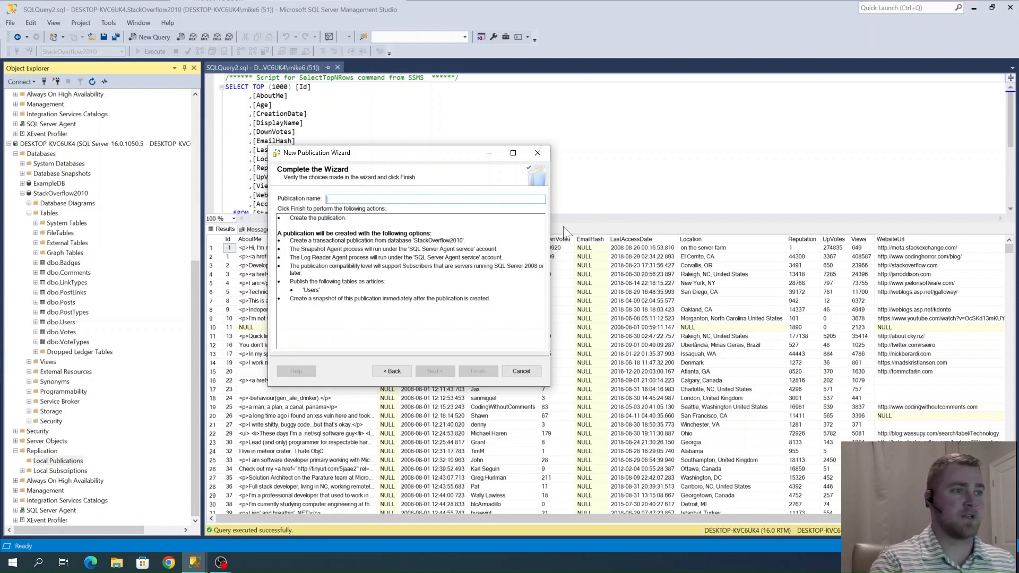
type("Sta")
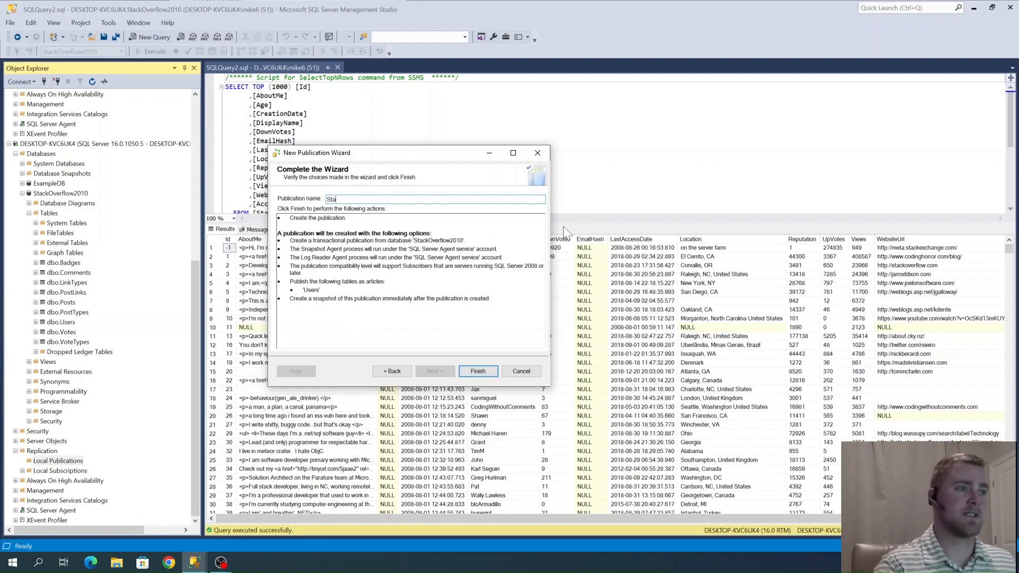
type("ckOve")
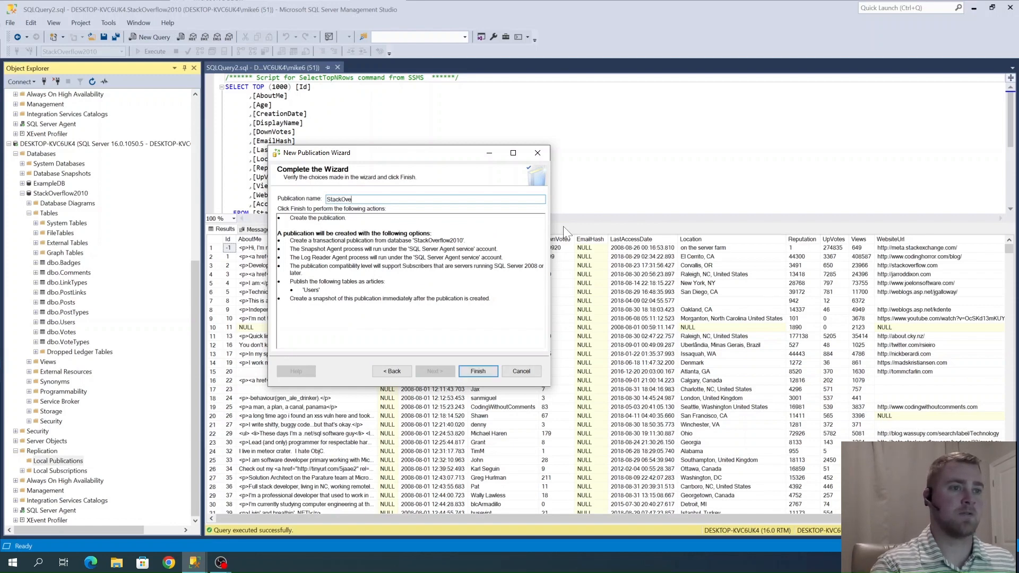
type("rflow")
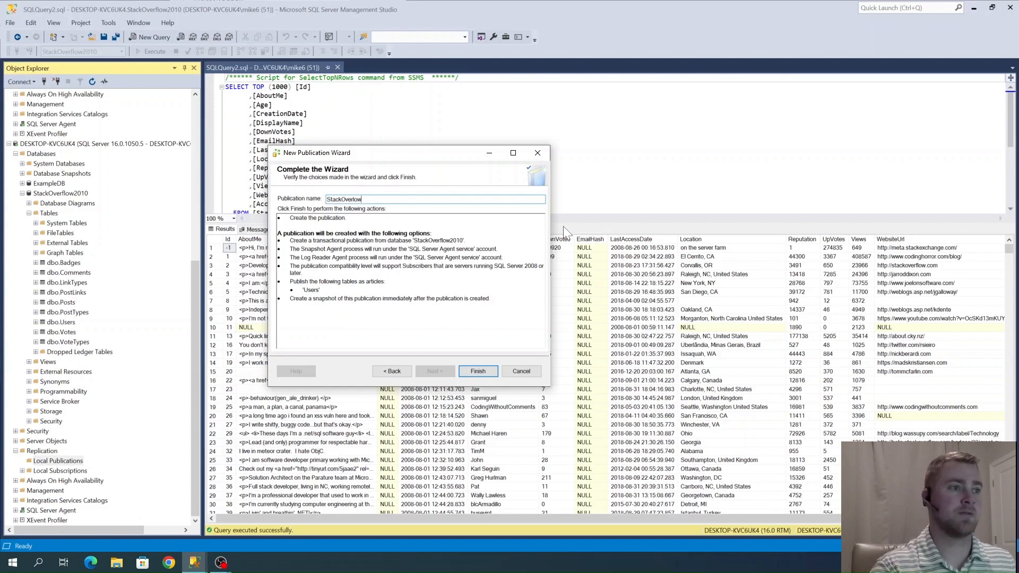
type("f")
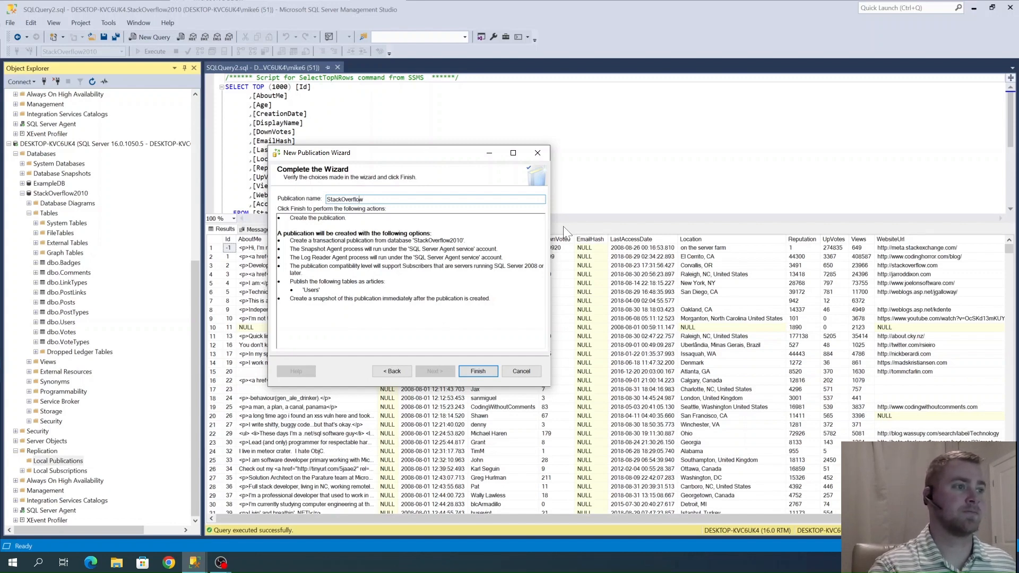
type("Demo")
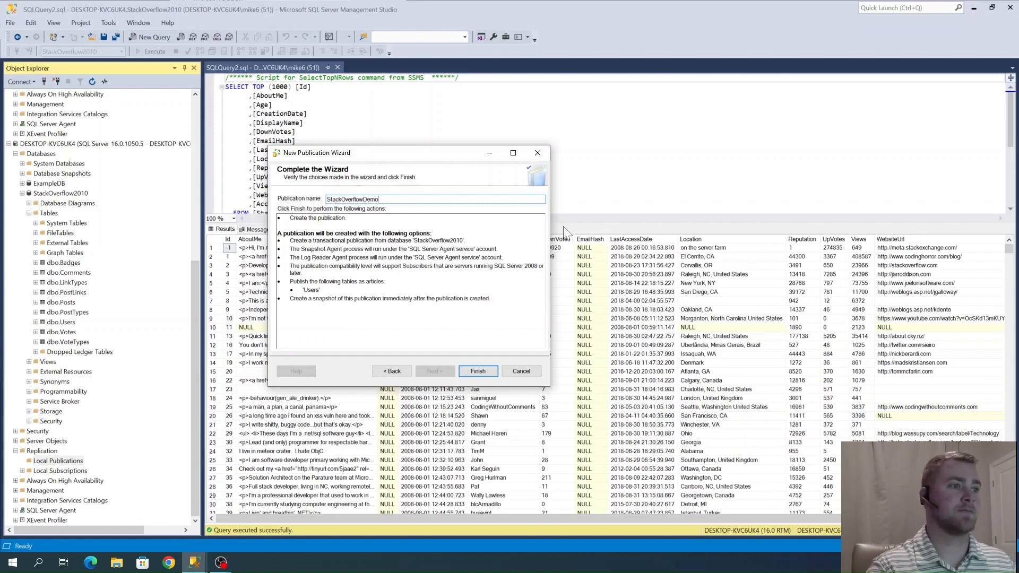
left_click(479, 371)
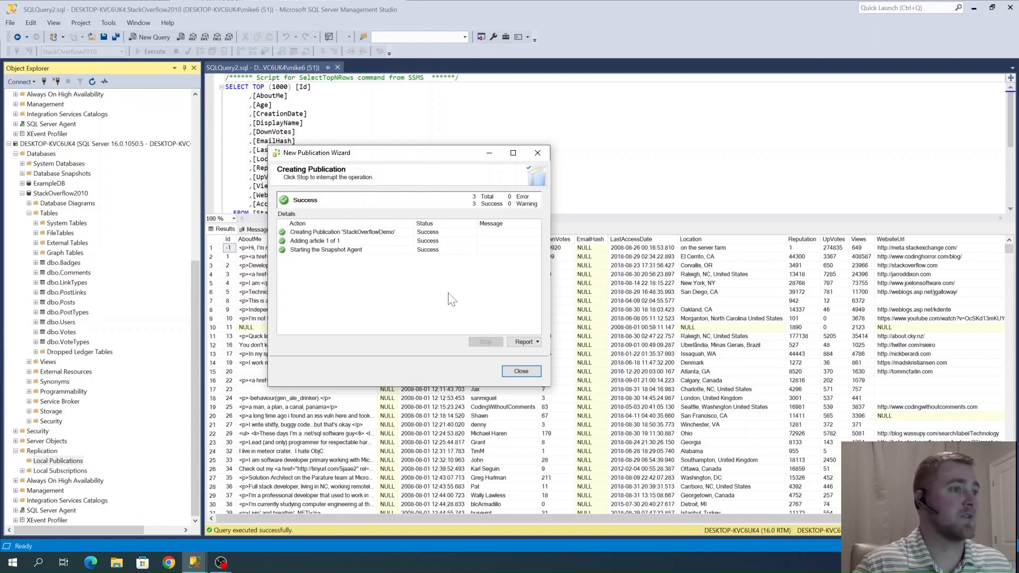
left_click(520, 371)
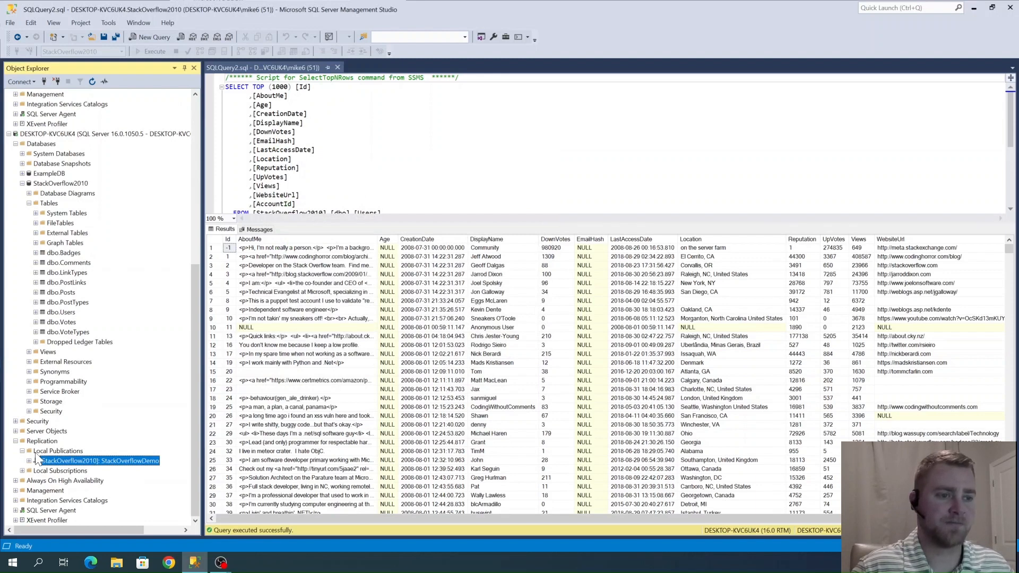
Examine the Replication folders and databases of both instances to locate the new publication and the SQL1 instance's Local Subscriptions.
scroll(106, 295, "up", 10)
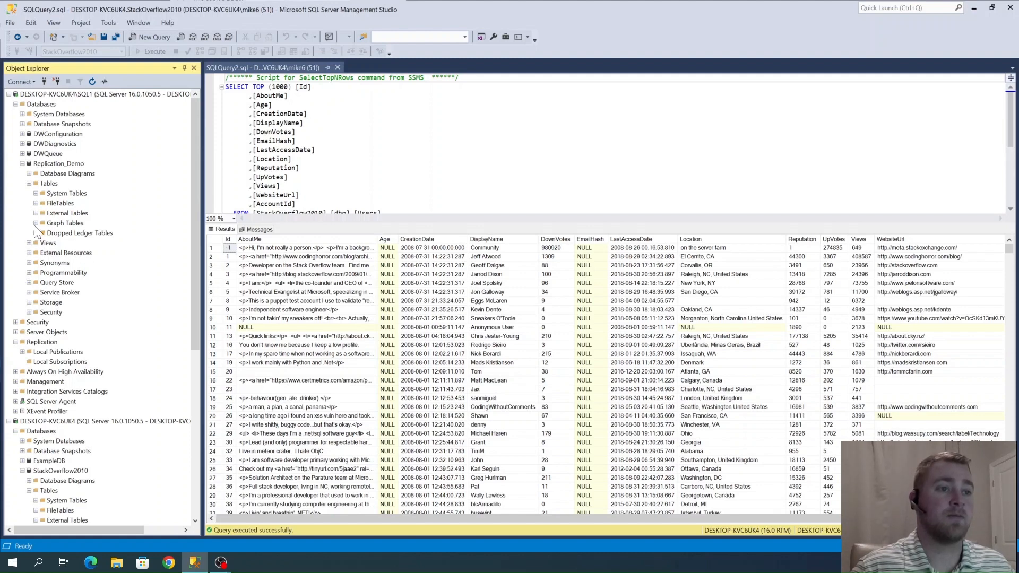
scroll(53, 273, "down", 2)
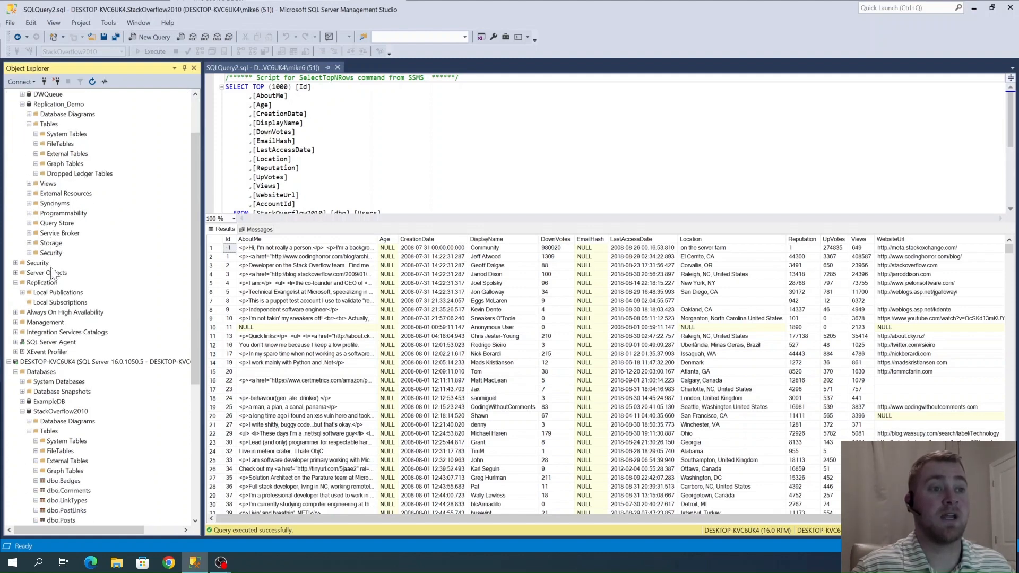
left_click(42, 303)
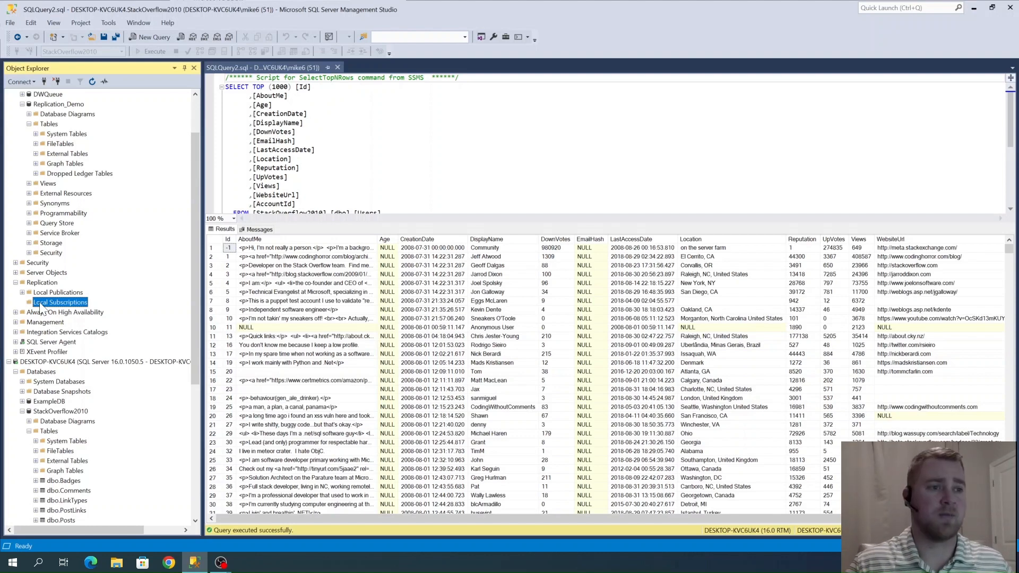
scroll(40, 307, "down", 4)
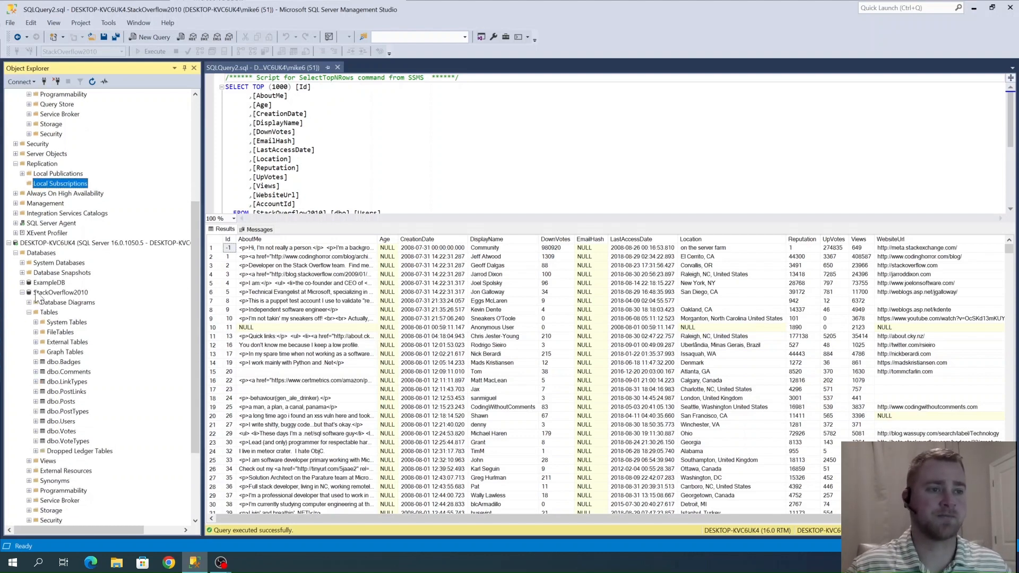
scroll(62, 395, "down", 1)
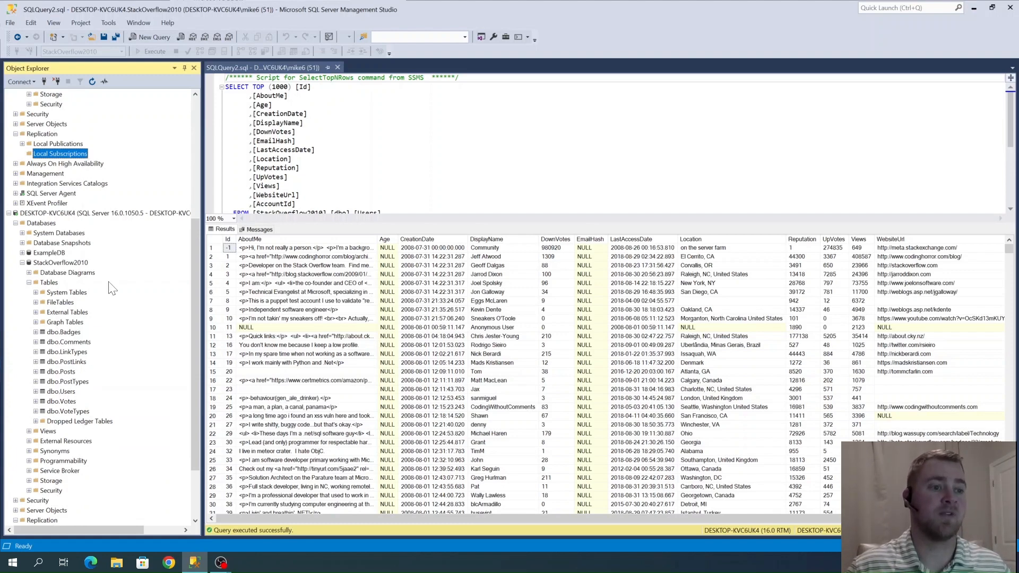
scroll(106, 313, "down", 1)
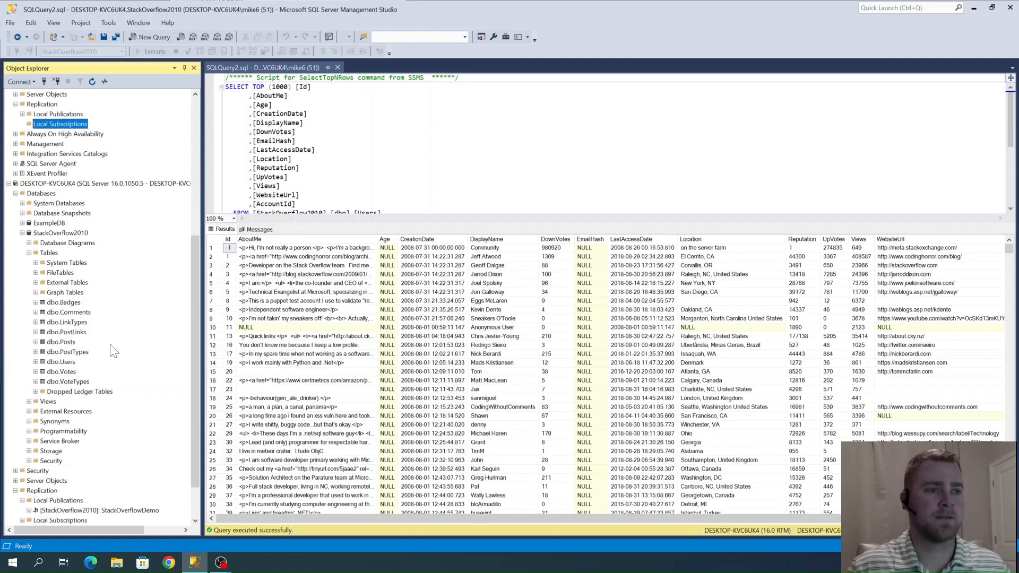
scroll(87, 352, "down", 2)
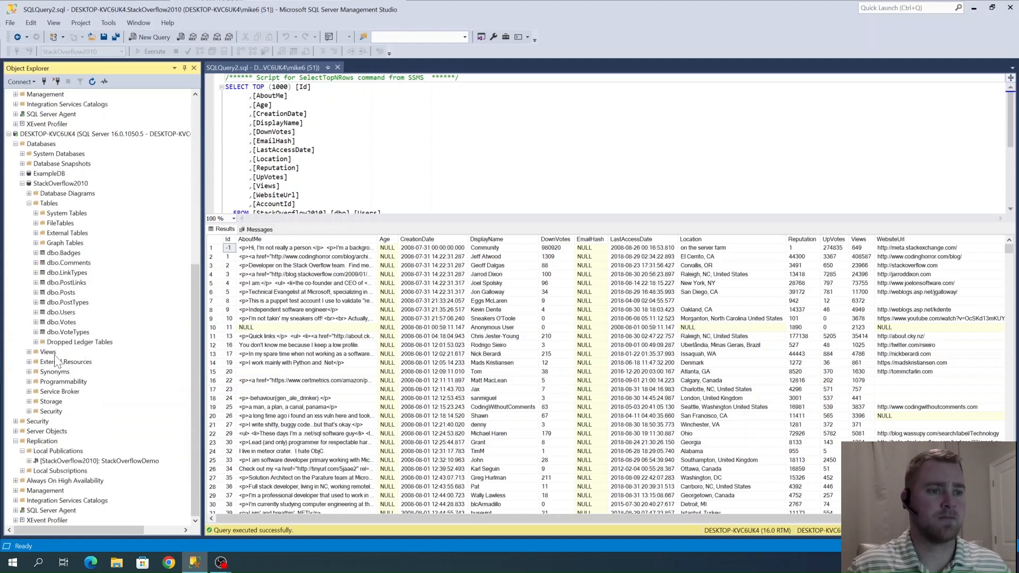
scroll(53, 333, "up", 3)
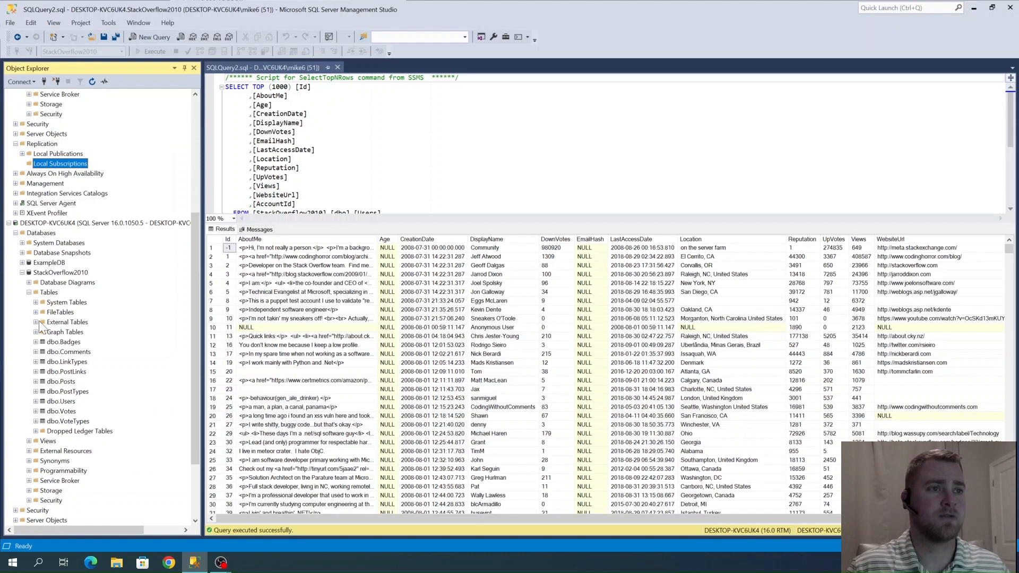
right_click(47, 165)
scroll(77, 151, "up", 7)
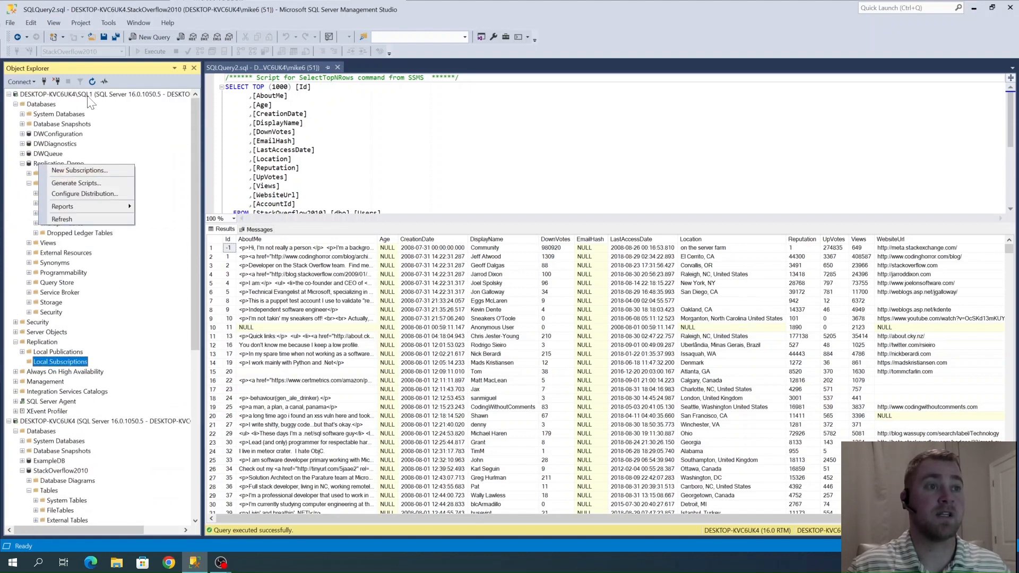
left_click(35, 95)
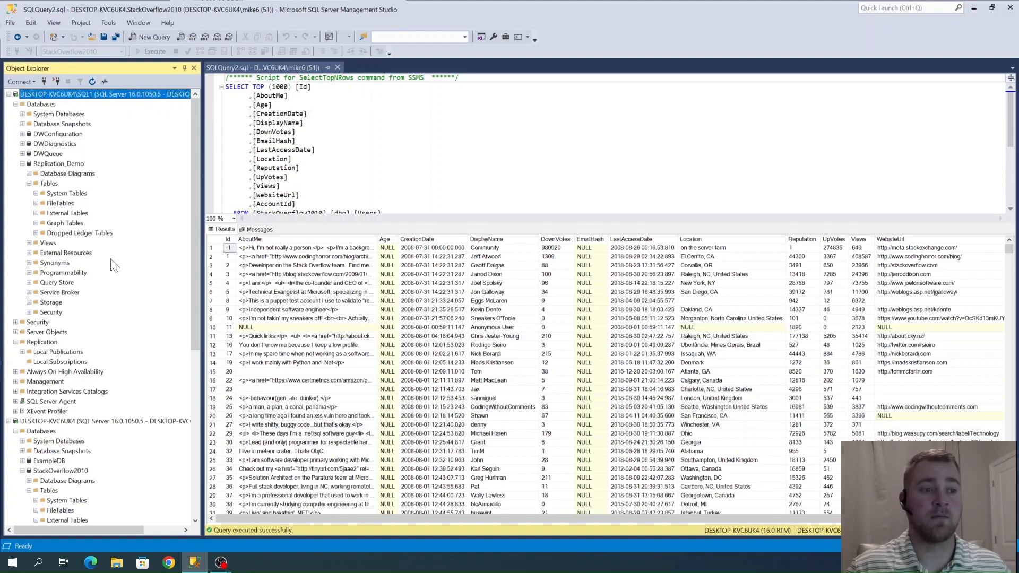
Start a new local subscription on the SQL1 instance to the StackOverflowDemo publication from SQL Server publisher DESKTOP-KVC6UK4, using Windows Authentication.
right_click(60, 361)
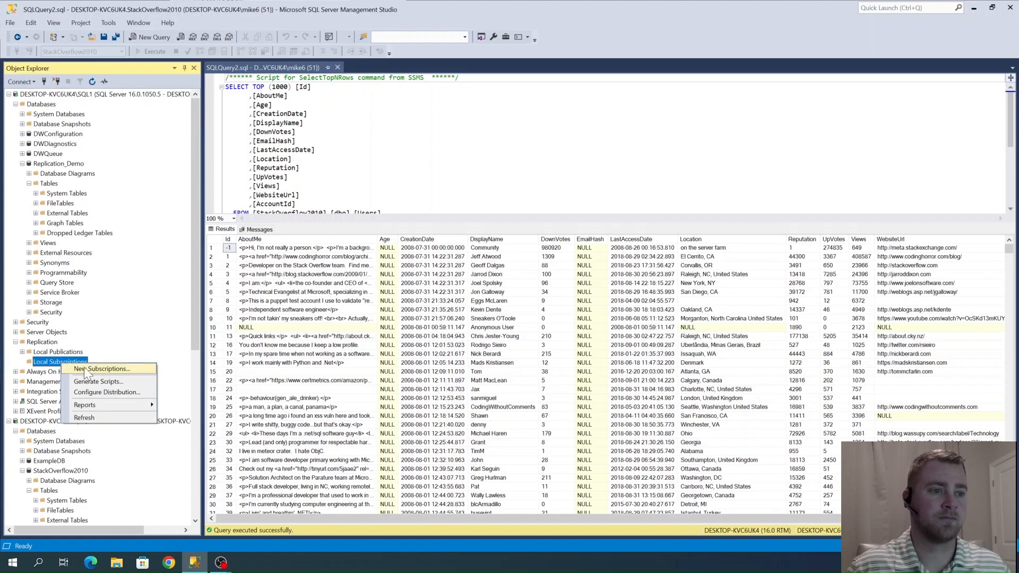
left_click(92, 370)
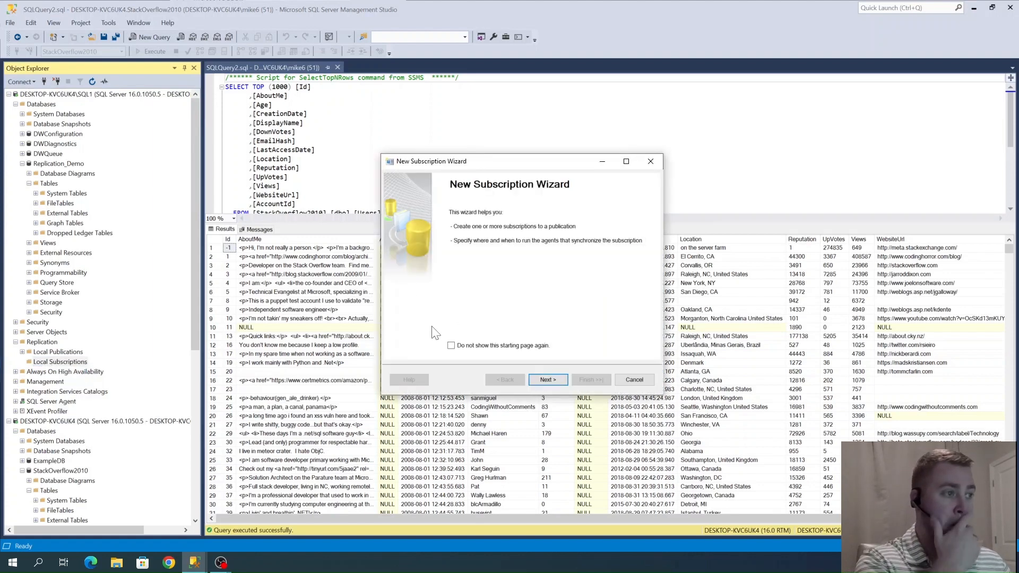
left_click(554, 381)
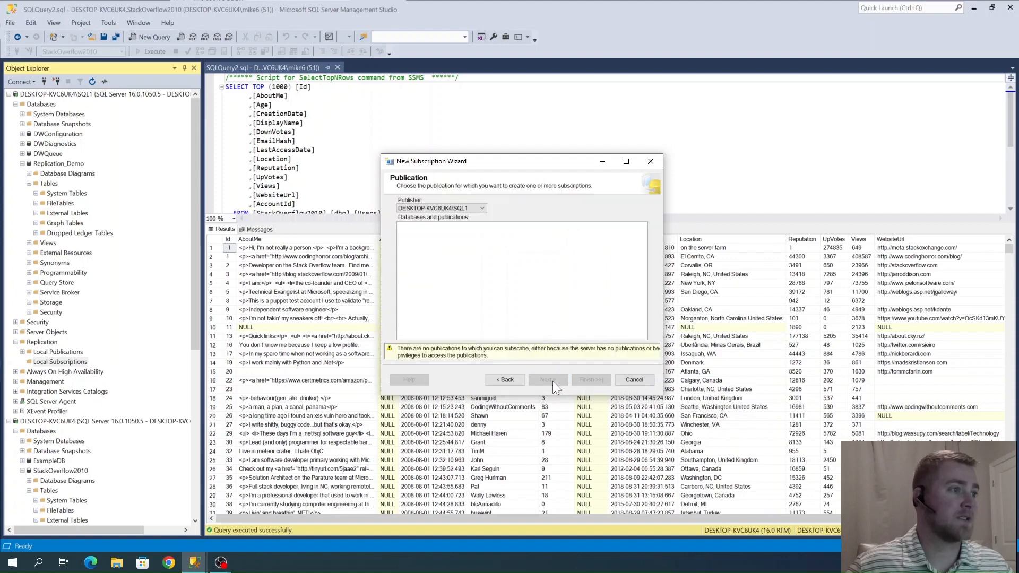
left_click(419, 209)
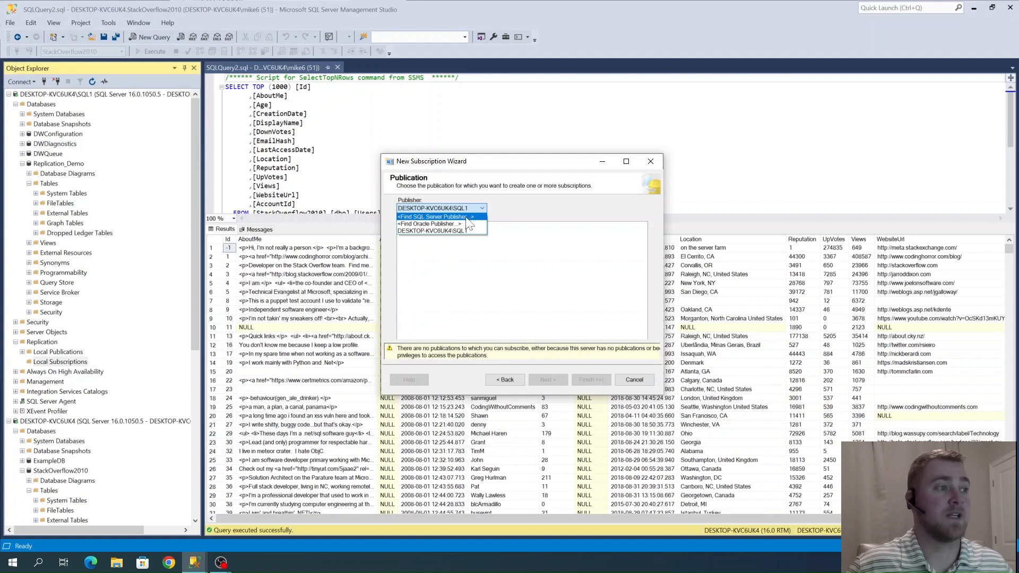
left_click(427, 217)
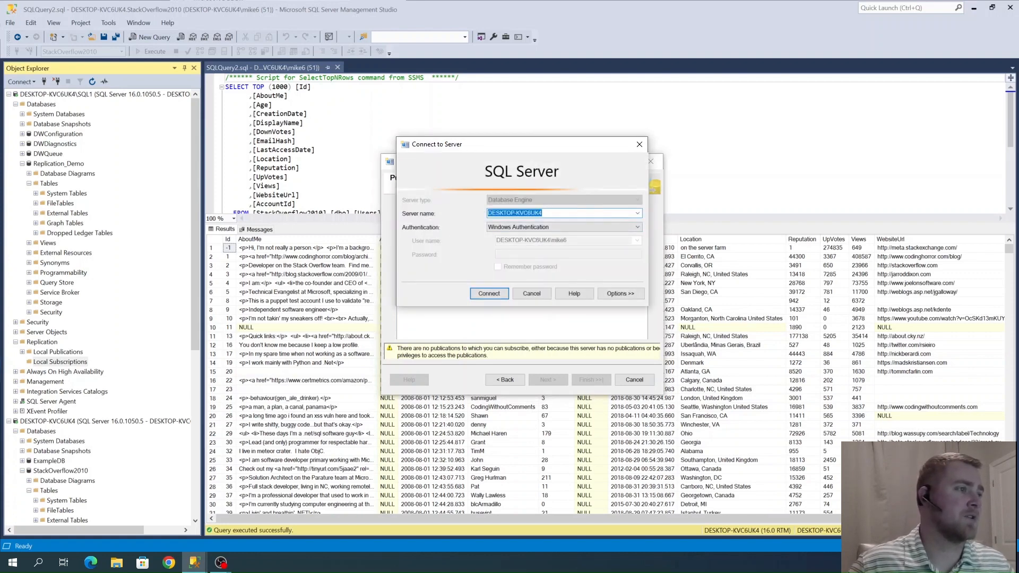
left_click(491, 294)
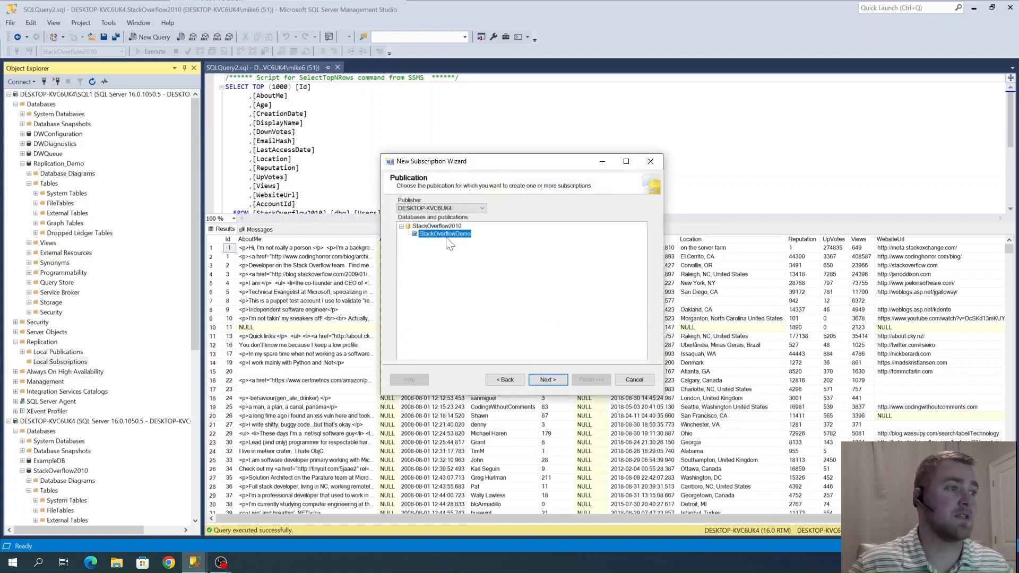
left_click(549, 380)
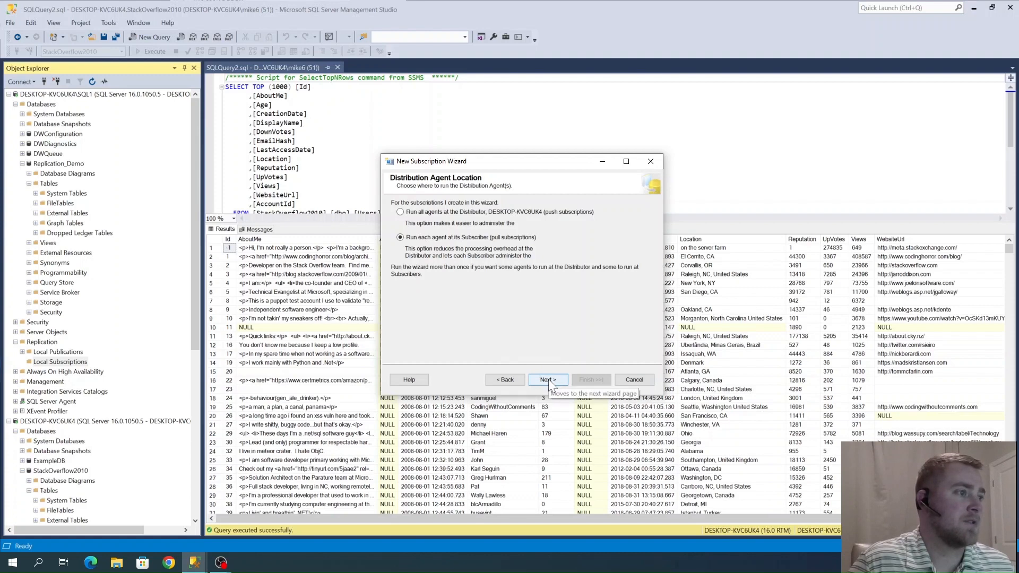
Run all agents at the Distributor (push subscriptions) and choose Replication_Demo as the subscription database for subscriber DESKTOP-KVC6UK4\SQL1.
left_click(425, 213)
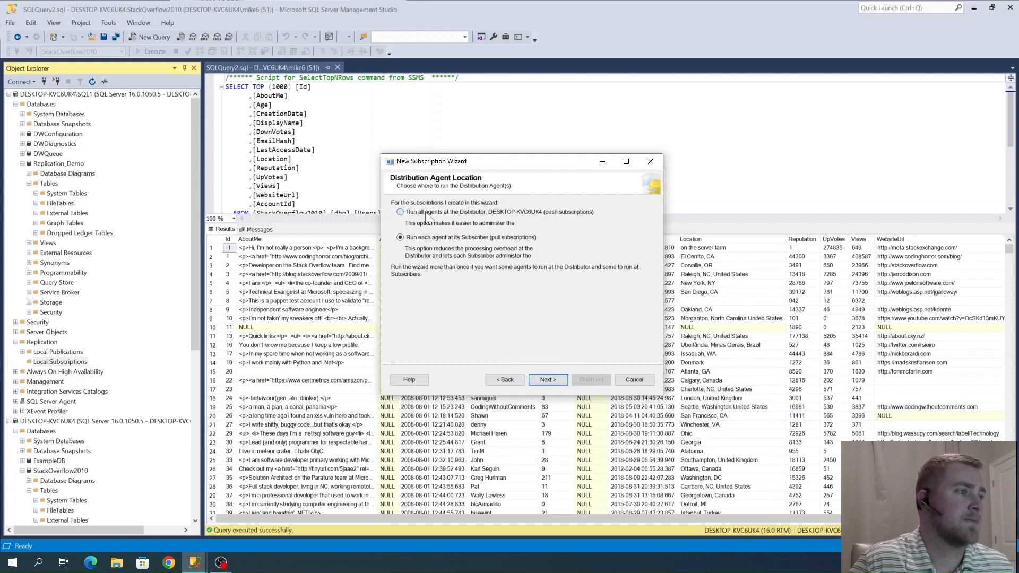
left_click(553, 381)
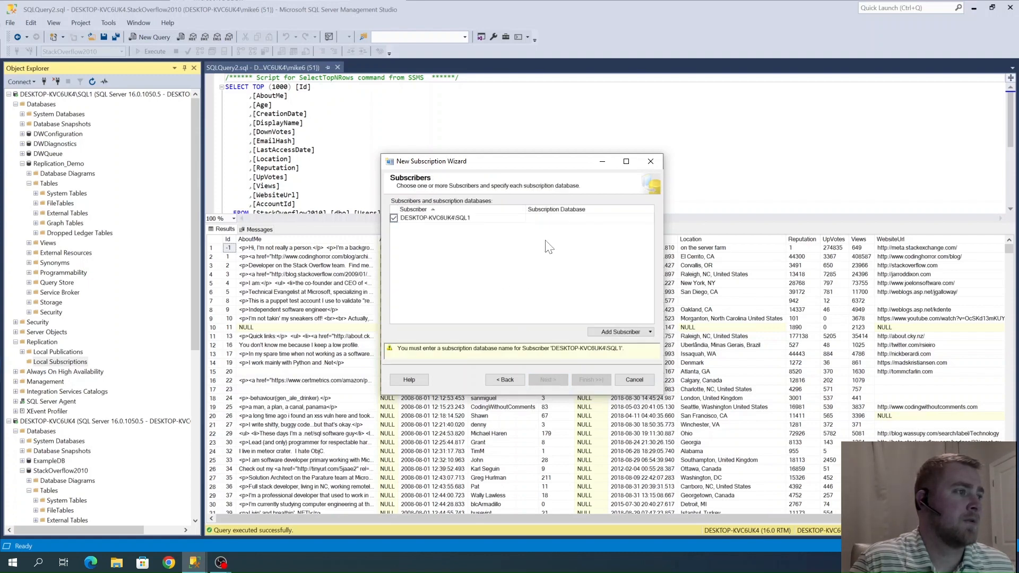
left_click(541, 220)
left_click(554, 222)
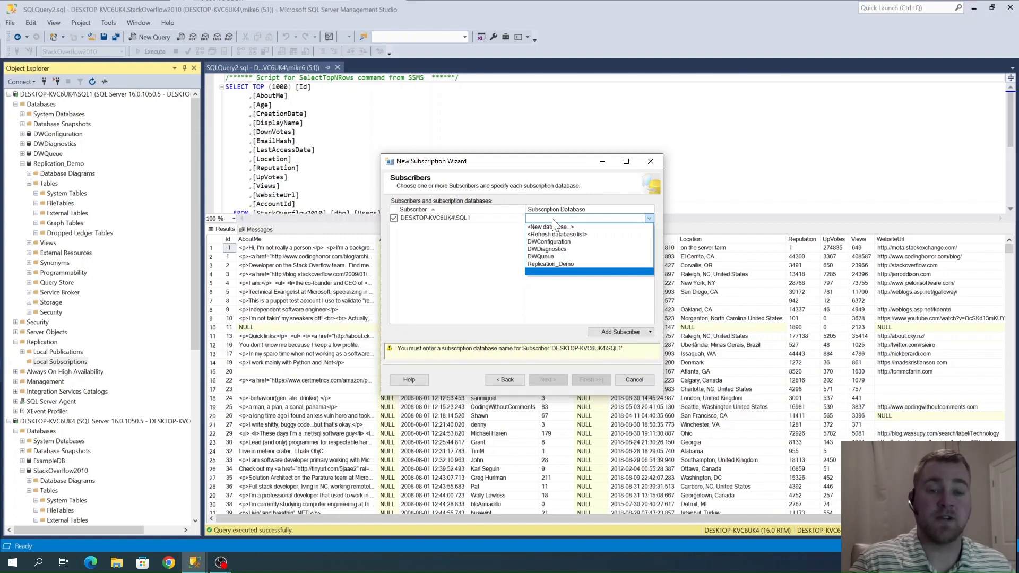
left_click(548, 265)
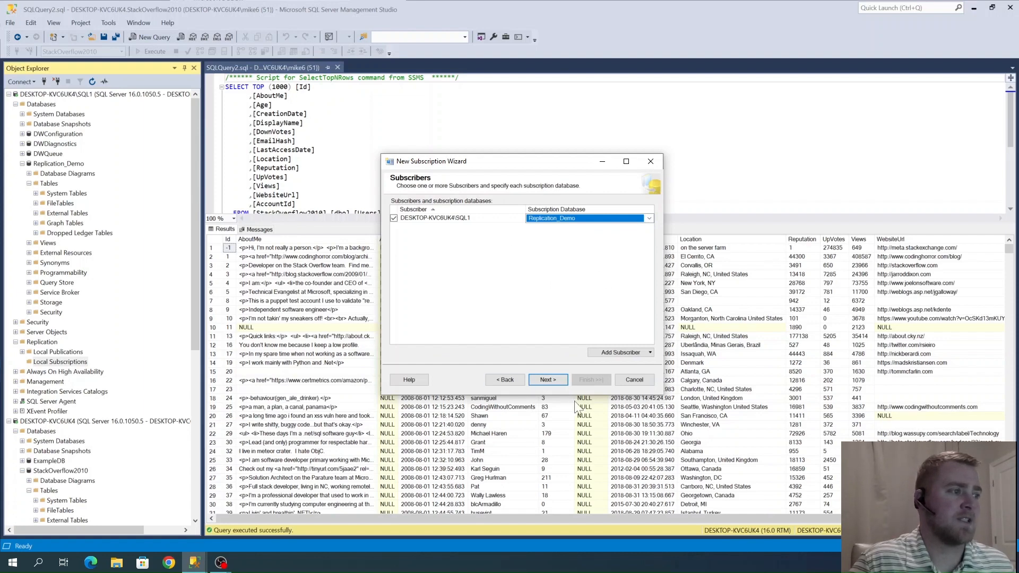
left_click(556, 381)
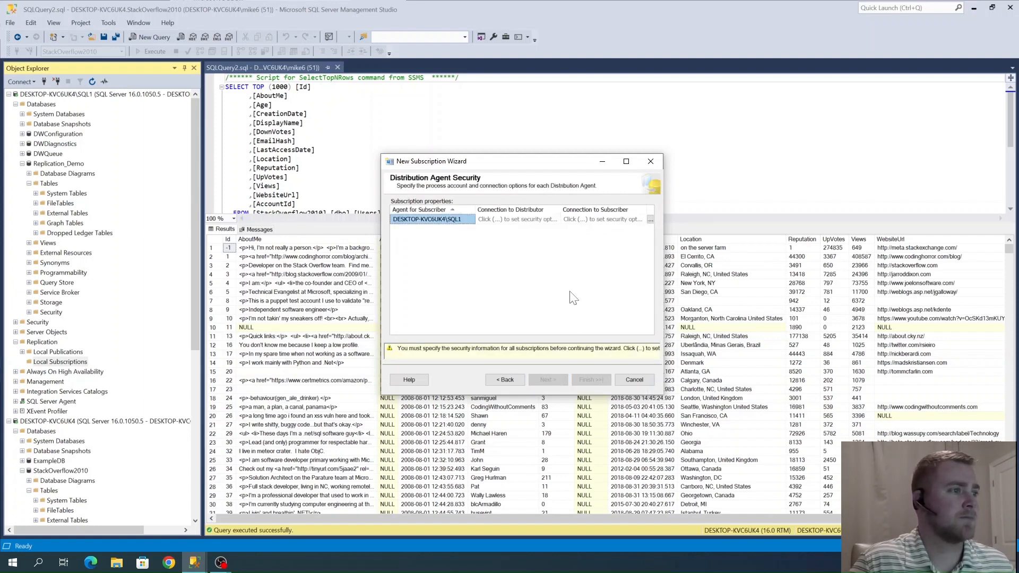
Set the SQL1 subscriber's Distribution Agent to run under the SQL Server Agent service account, impersonating the process account for both connections.
left_click(650, 219)
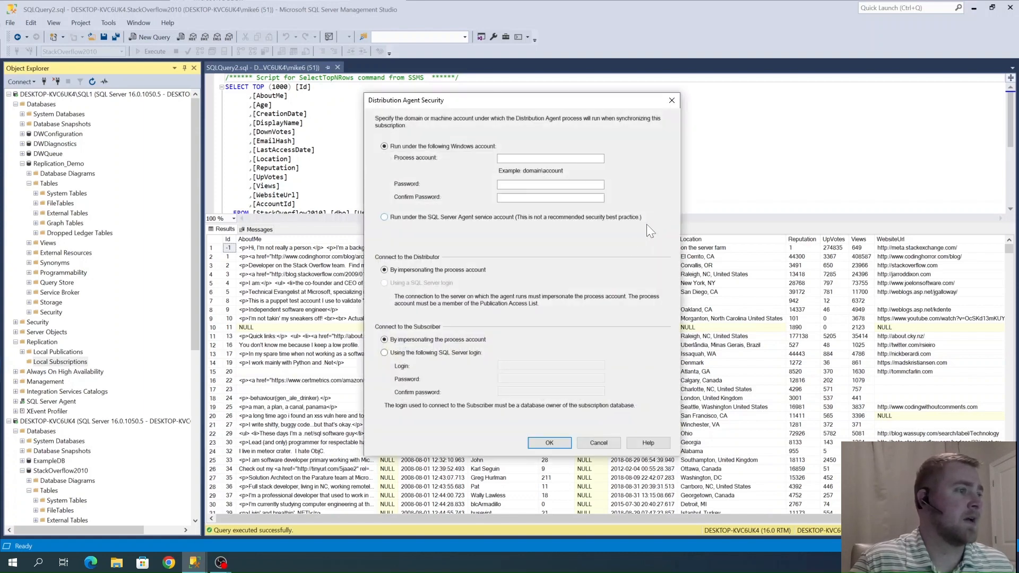
left_click(384, 218)
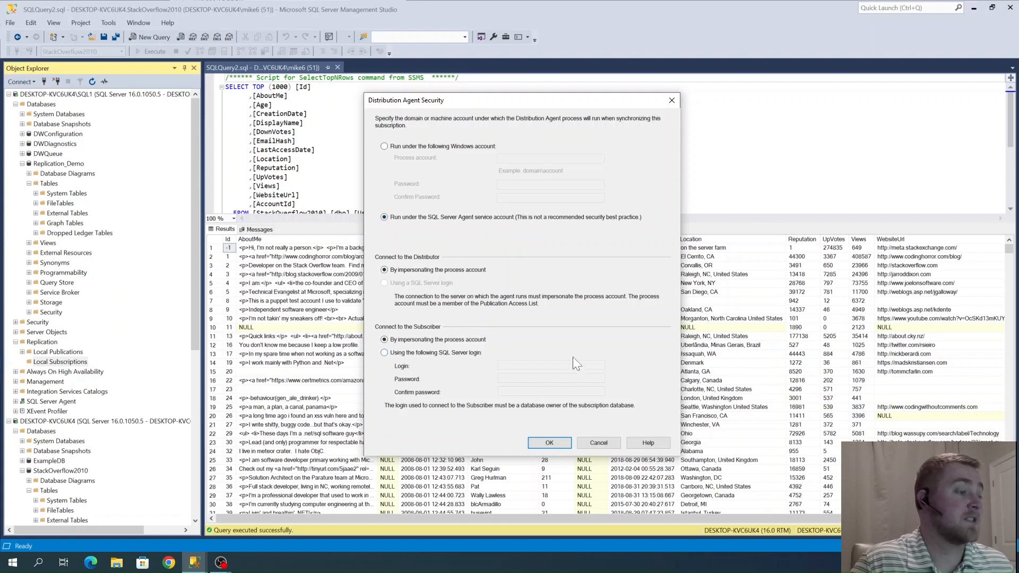
left_click(563, 440)
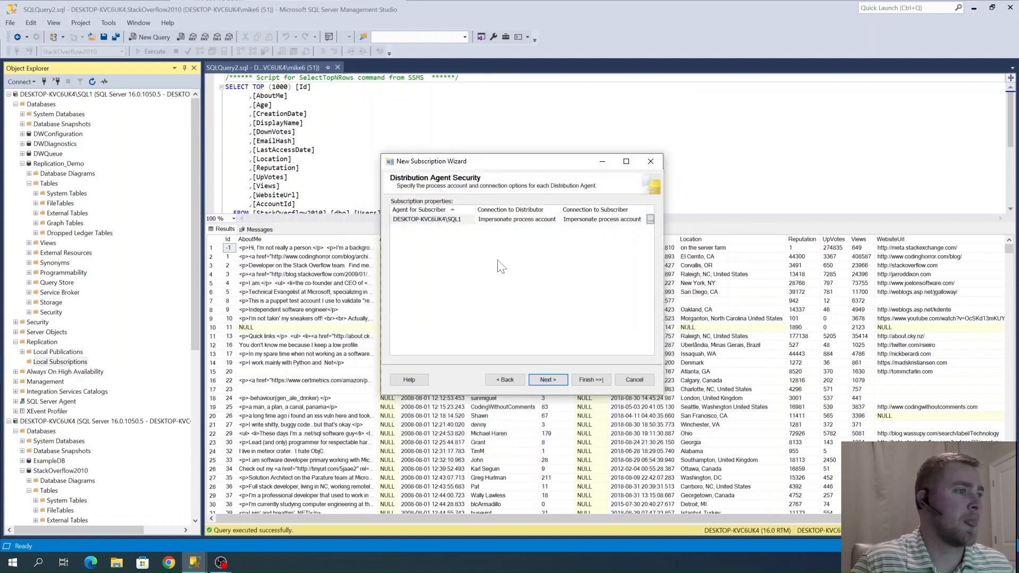
left_click(547, 380)
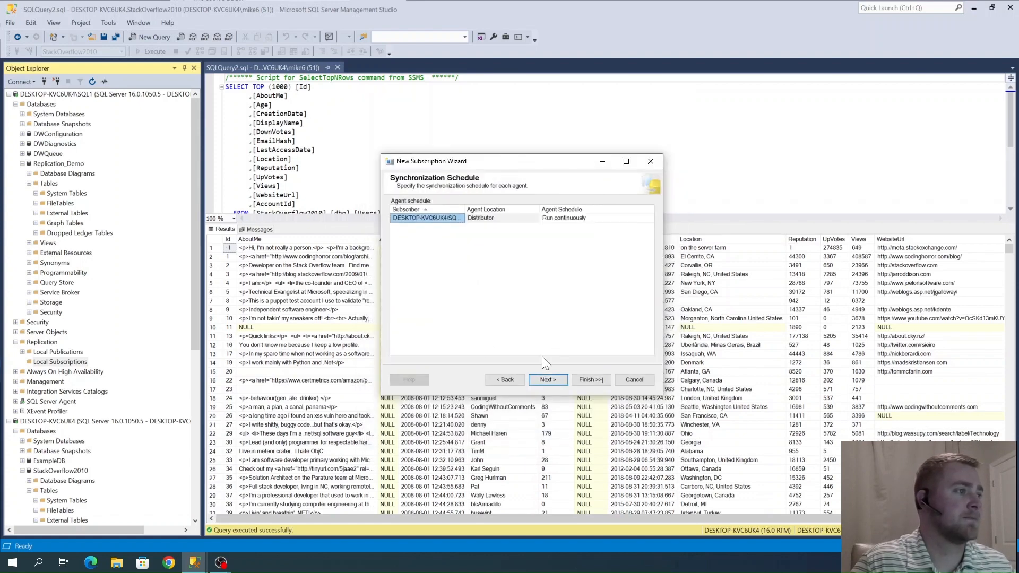
Keep the agent running continuously with immediate initialization, and create the subscription without generating a script file.
left_click(561, 383)
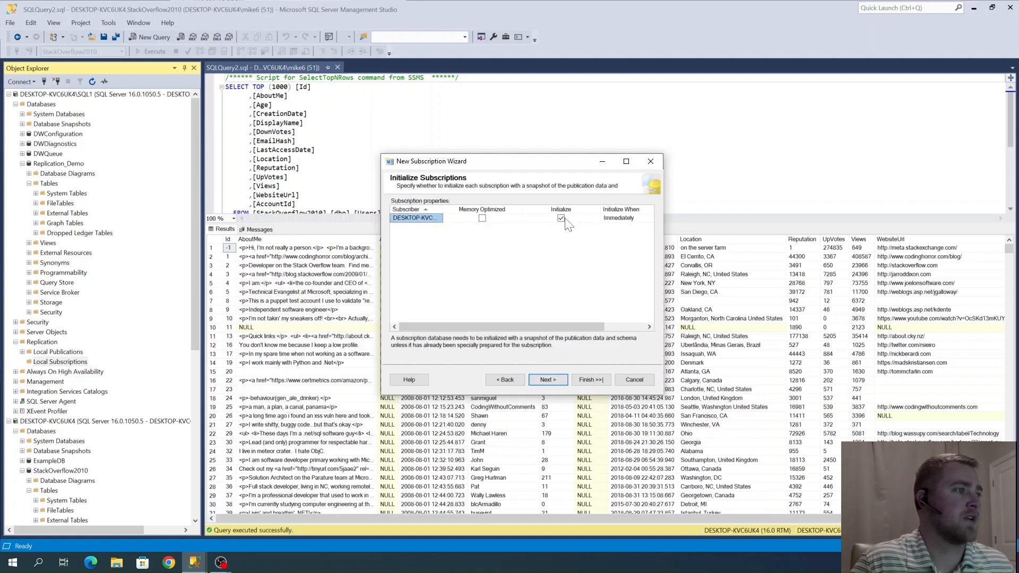
left_click(559, 381)
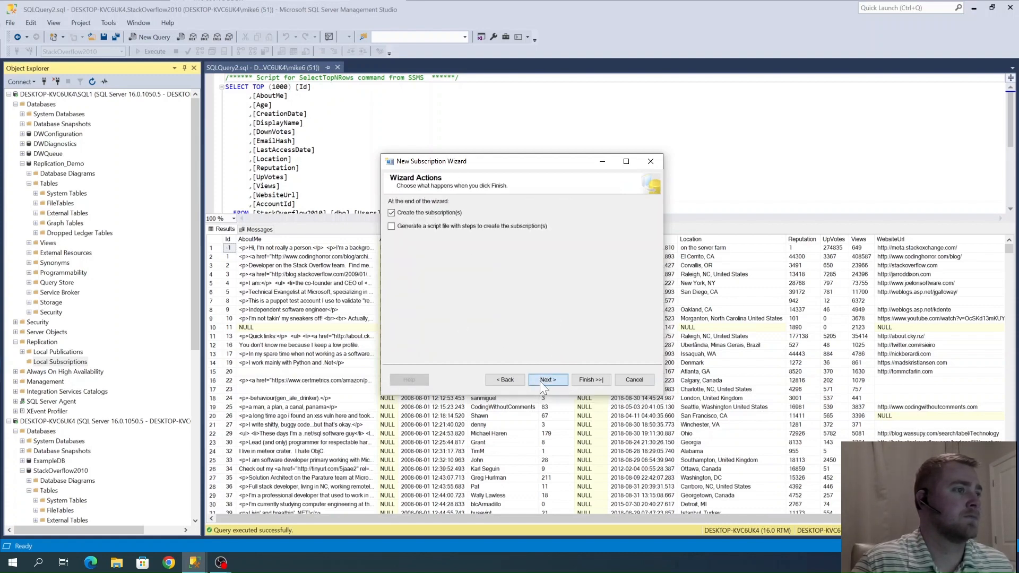
left_click(540, 380)
left_click(591, 381)
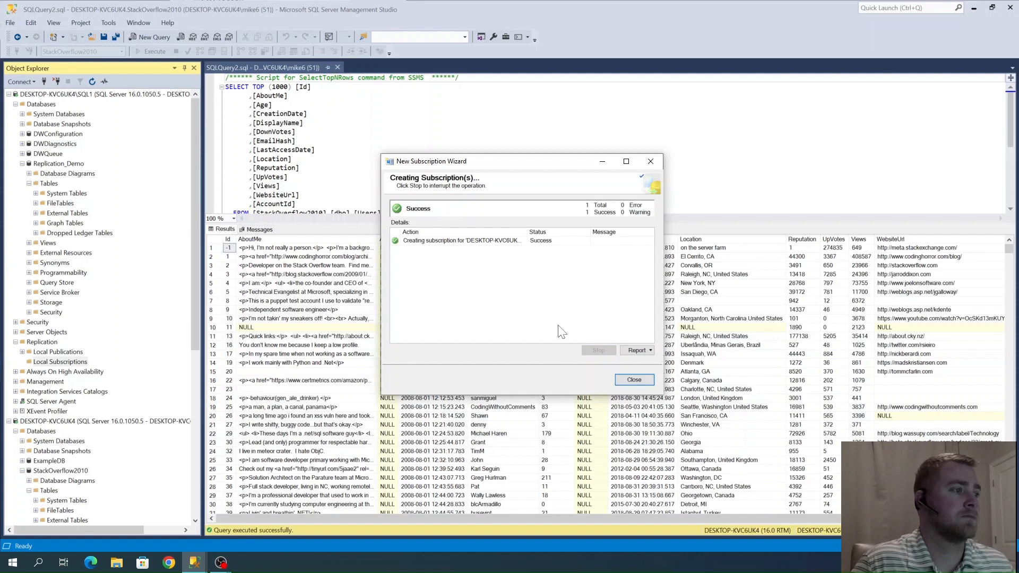
left_click(624, 377)
Refresh the Replication_Demo tables and query the top 1000 rows of dbo.Users to check the replicated data.
left_click(47, 186)
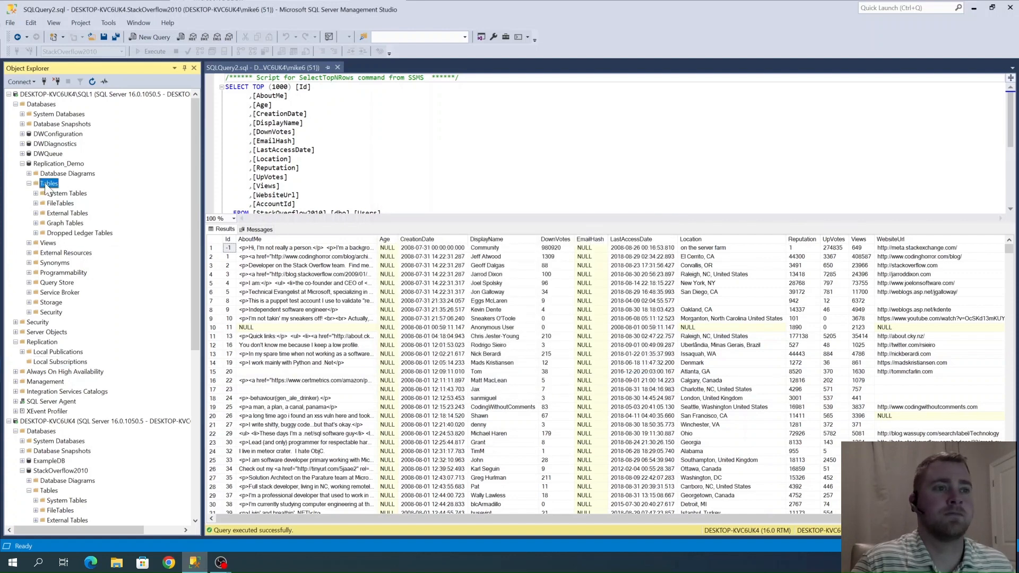
right_click(46, 189)
left_click(65, 244)
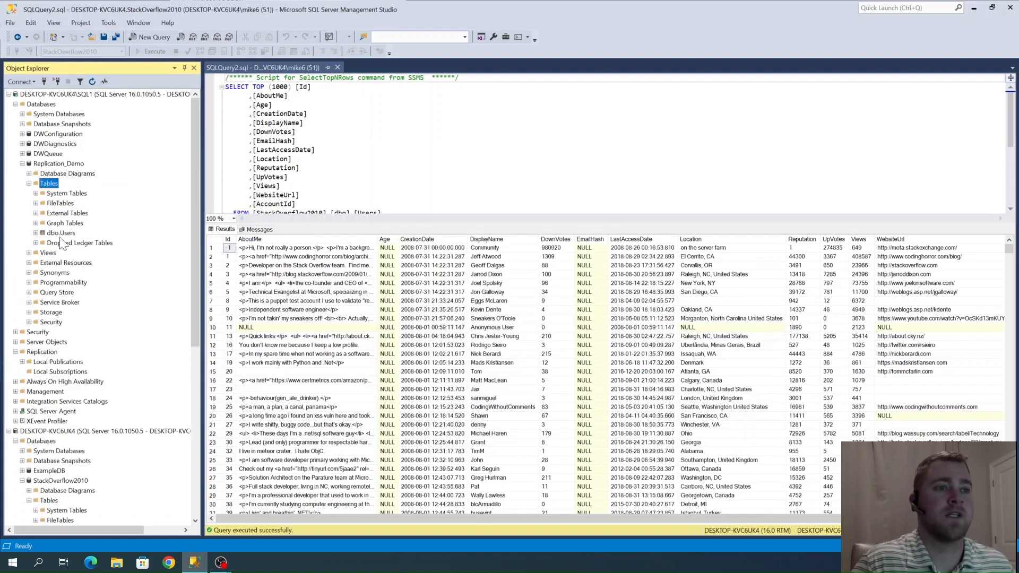
left_click(66, 234)
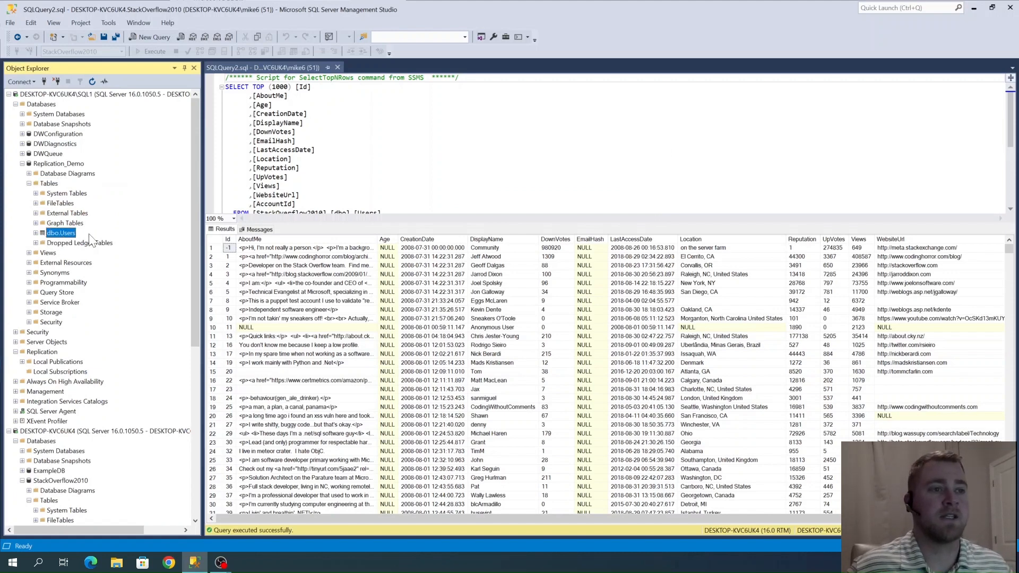
right_click(69, 237)
left_click(98, 260)
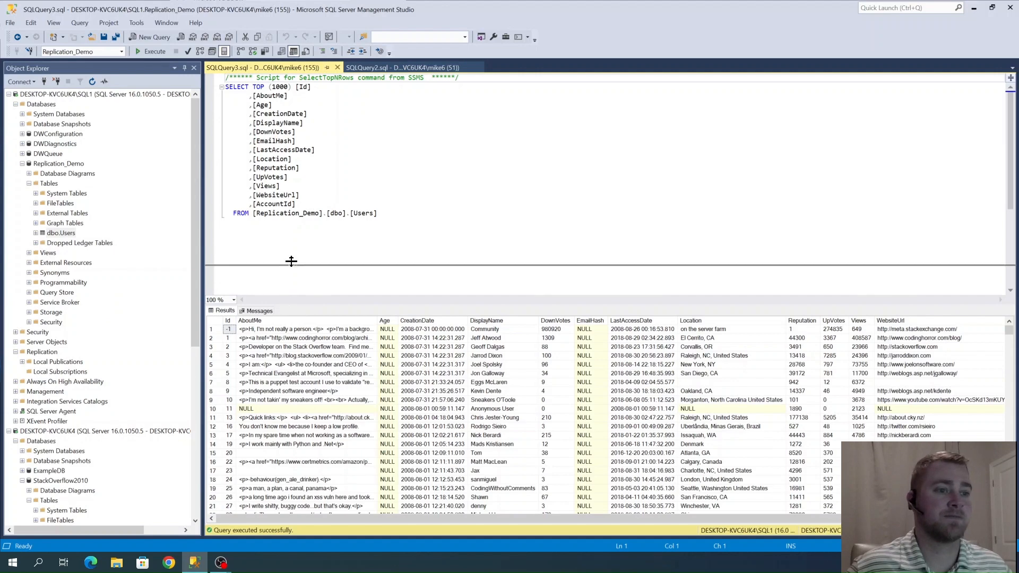
left_click_drag(291, 261, 291, 245)
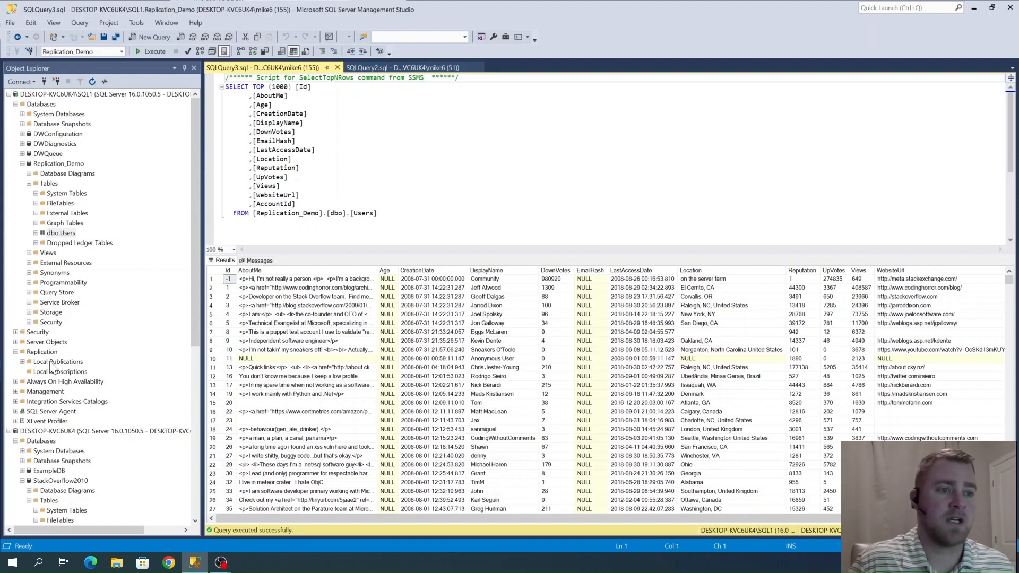
Start configuring distribution on the SQL1 instance as its own Distributor, with snapshot folder C:\MSSQL16.SQL1\MSSQL\ReplData.
right_click(36, 353)
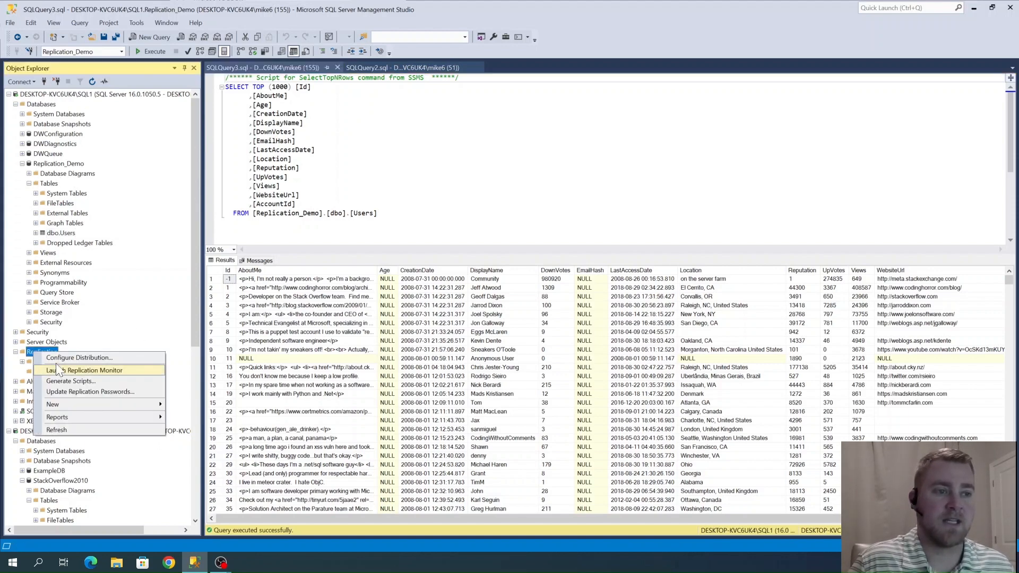
left_click(55, 370)
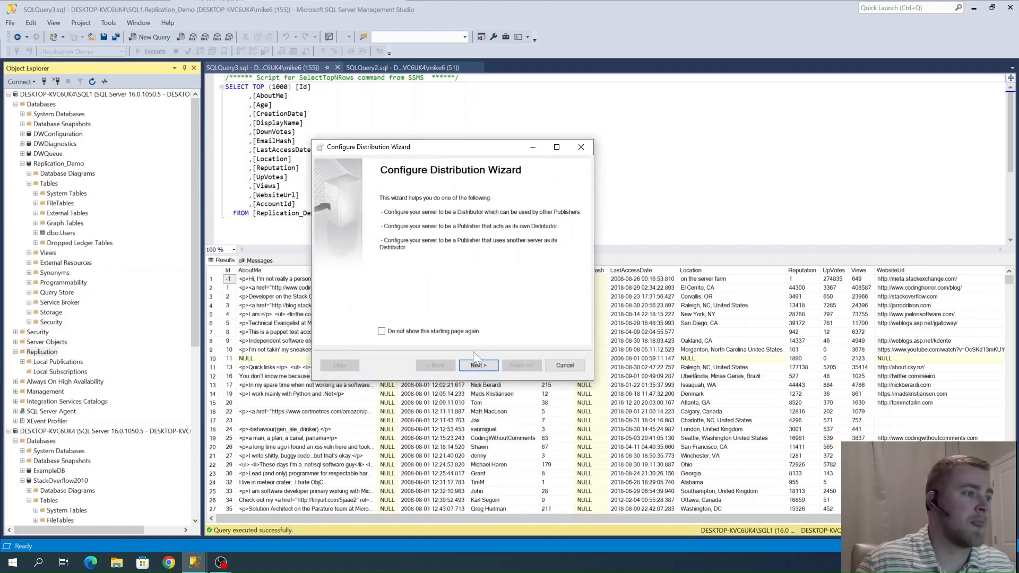
left_click(477, 365)
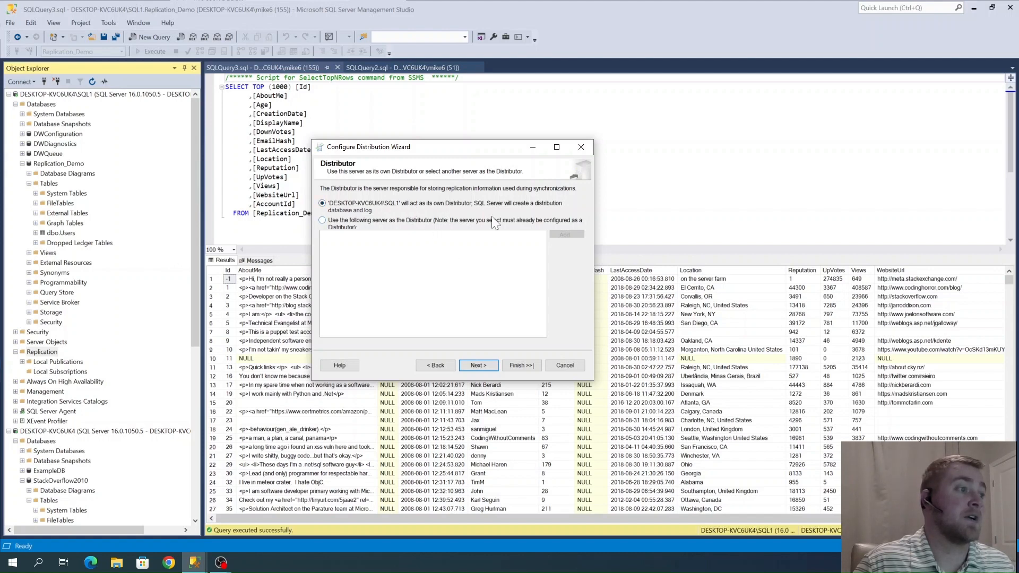
left_click(482, 366)
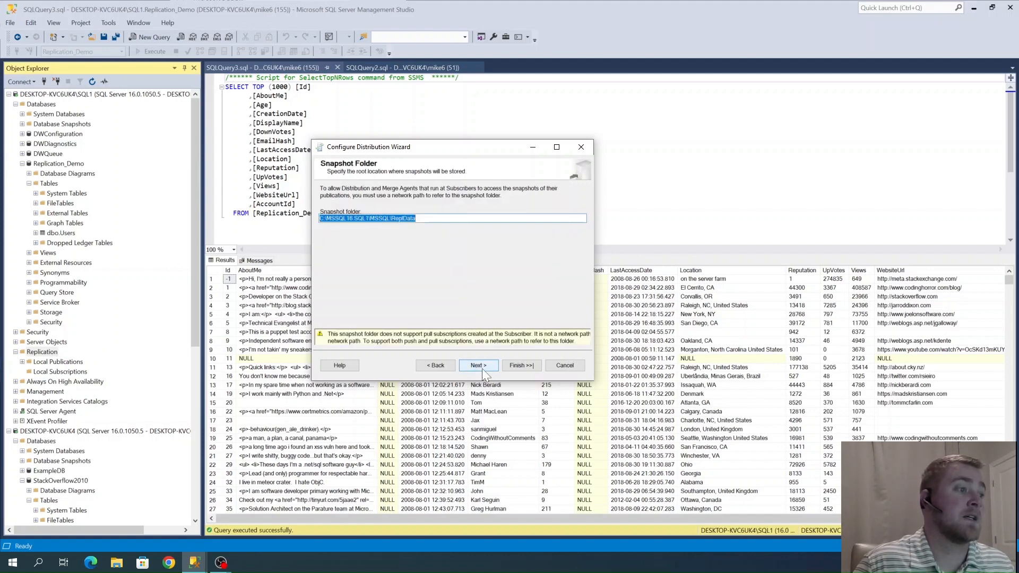
left_click(321, 218)
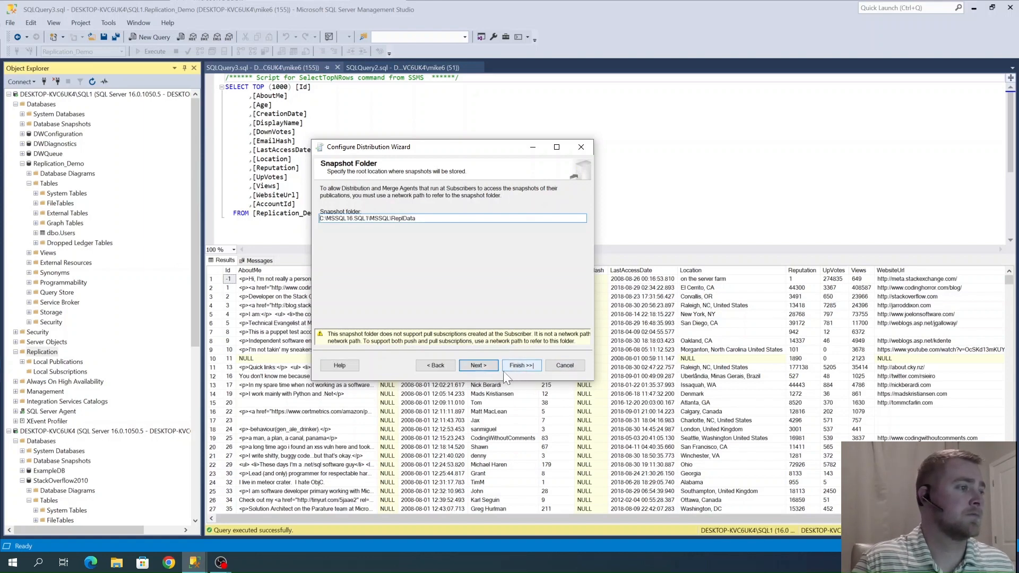
left_click(485, 366)
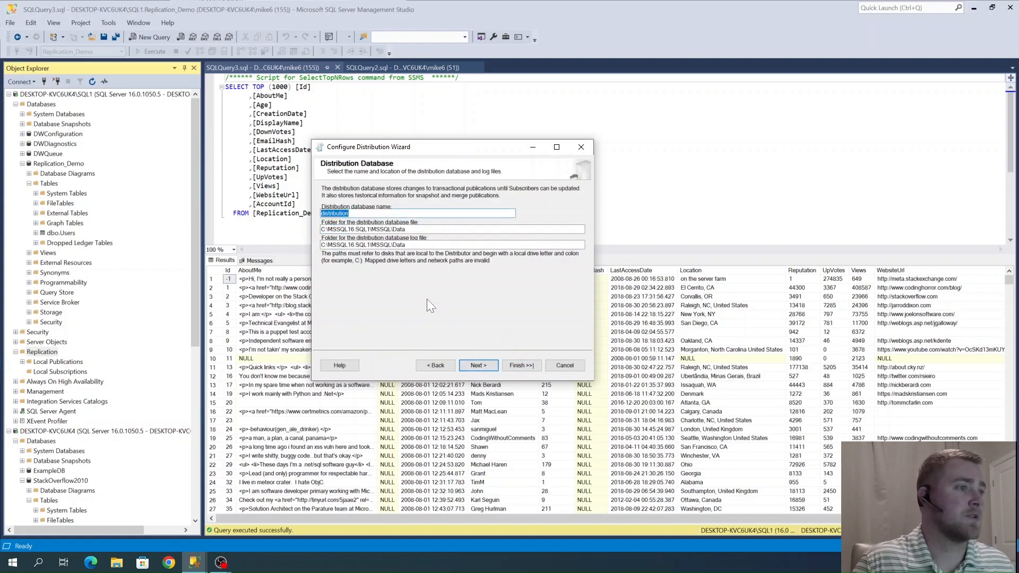
Keep the distribution database named distribution with DESKTOP-KVC6UK4\SQL1 as its publisher, and configure distribution without generating a script file.
left_click(480, 367)
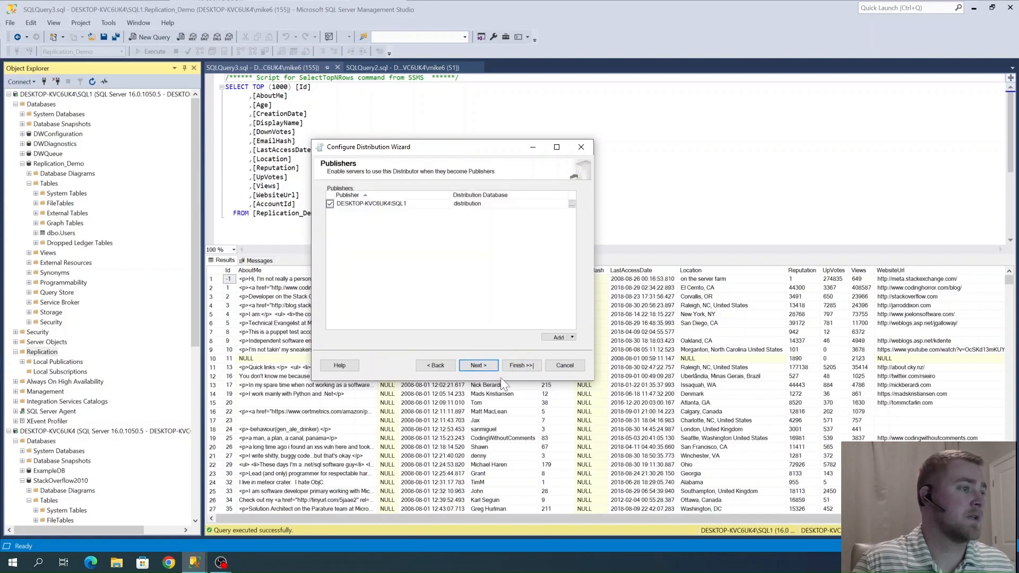
left_click(485, 368)
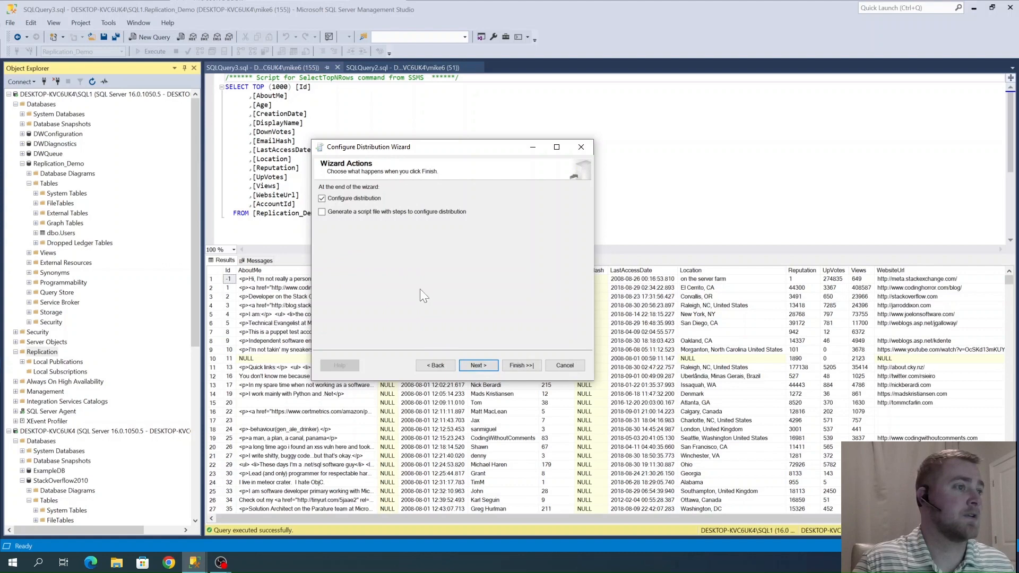
left_click(476, 365)
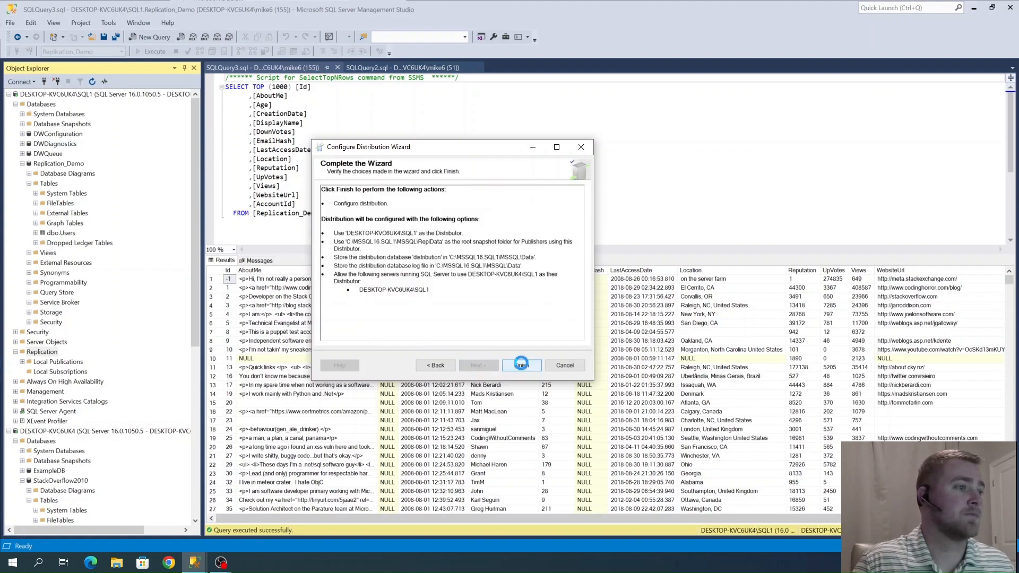
left_click(521, 365)
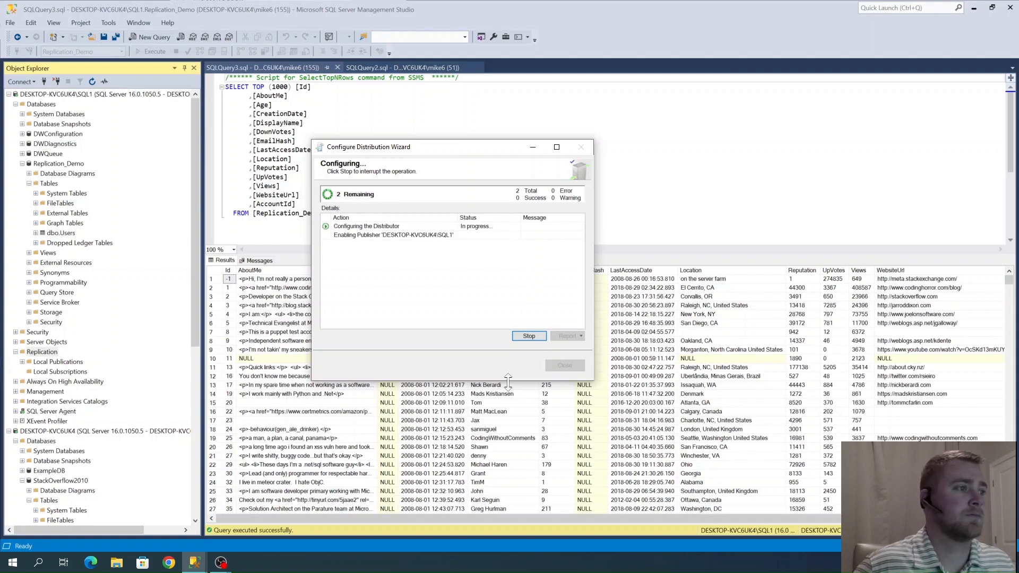
left_click(564, 365)
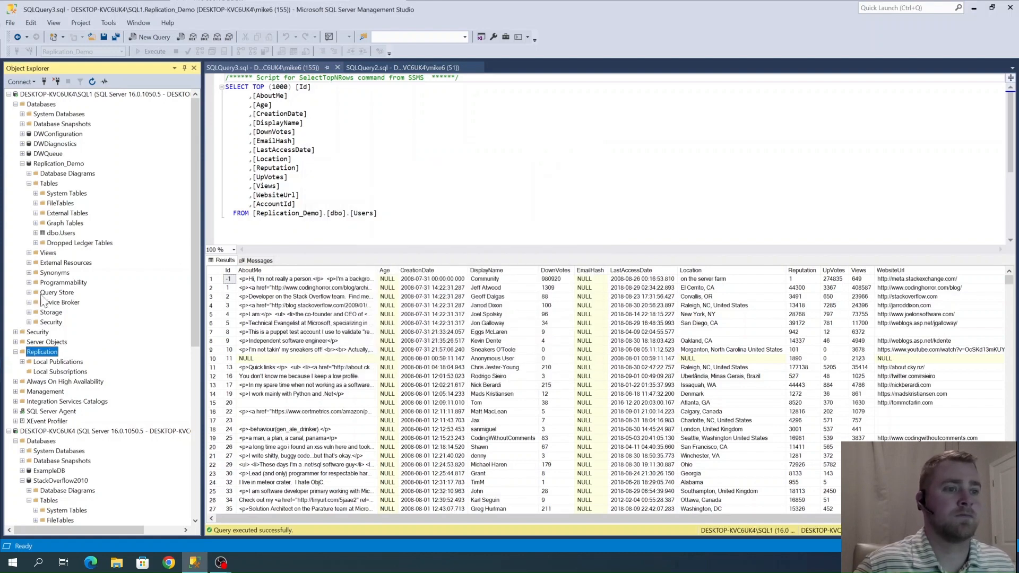
Examine the SQL1 instance's Distributor properties, including its publisher list and the servers offered when adding a SQL Server publisher.
left_click(36, 354)
right_click(34, 353)
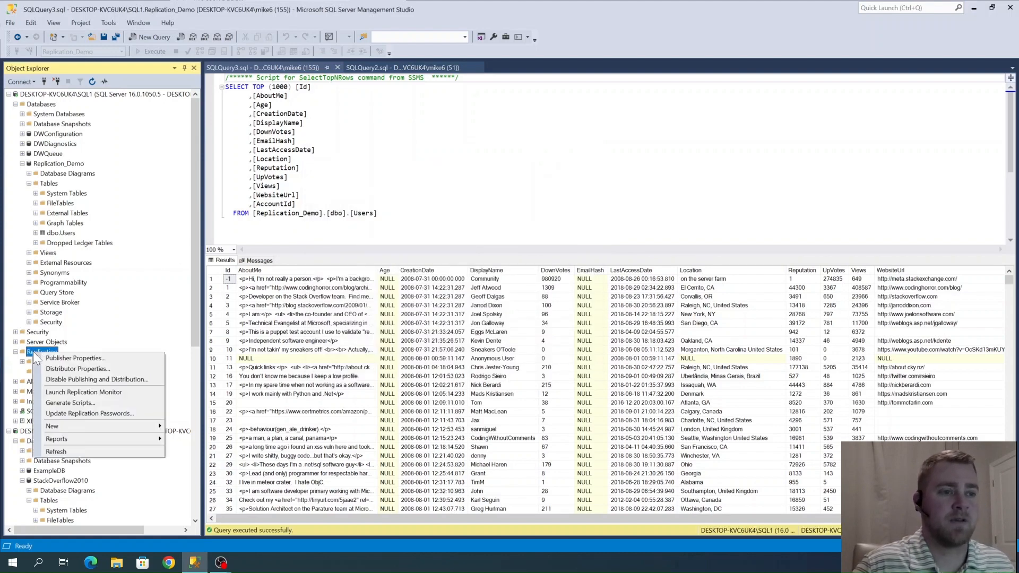
left_click(62, 370)
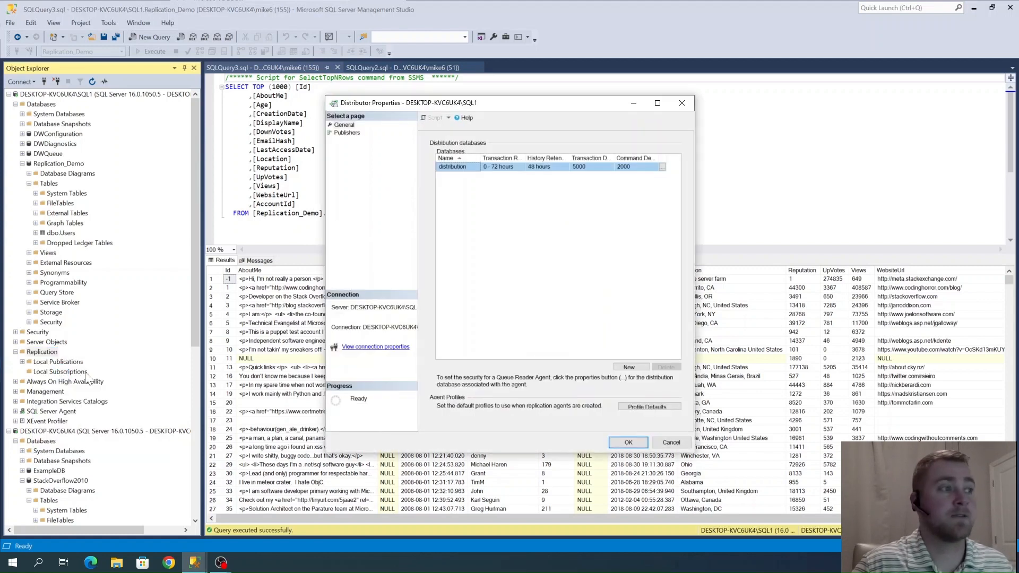
left_click(347, 133)
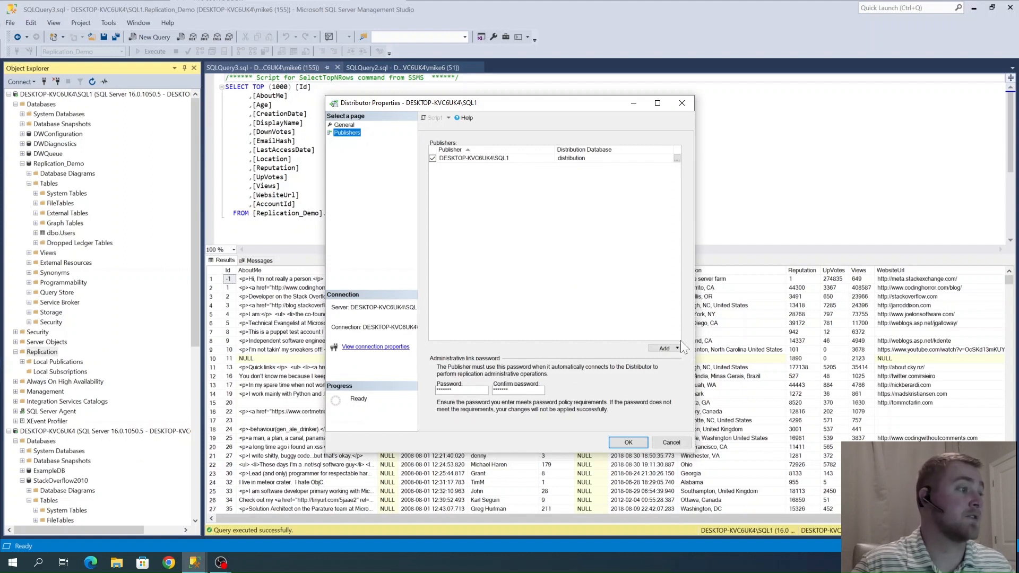
left_click(665, 348)
left_click(686, 359)
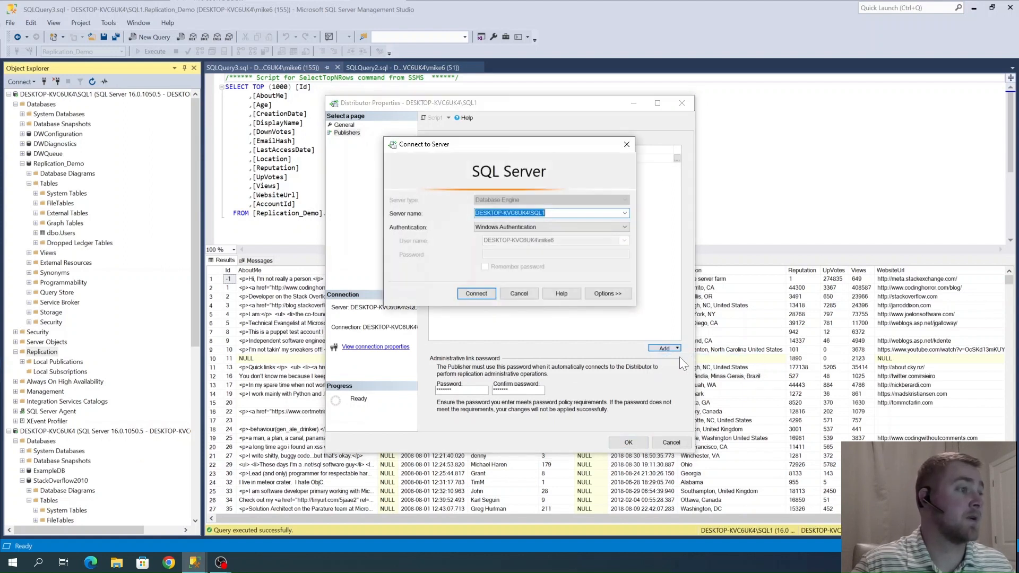
left_click(625, 213)
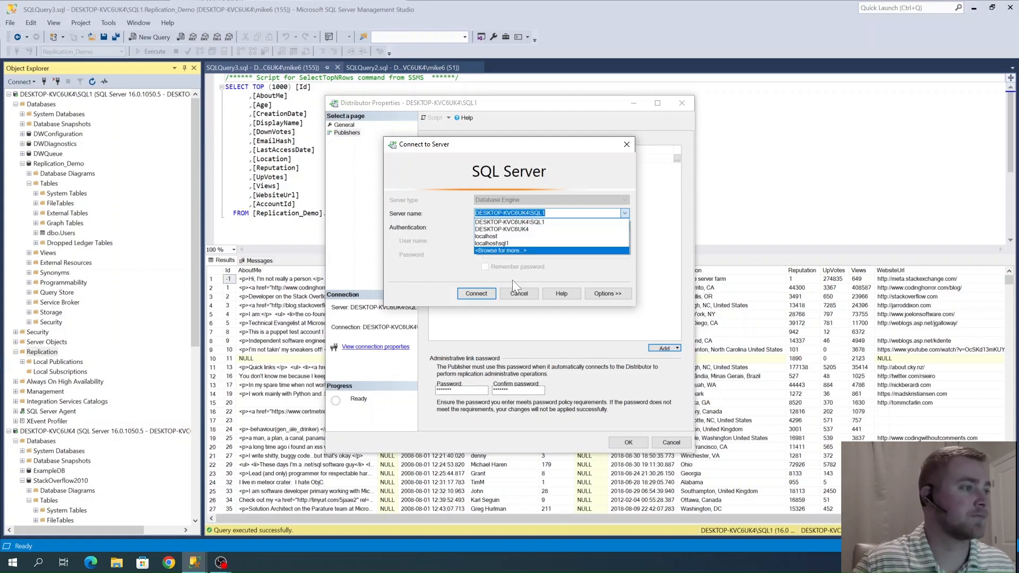
left_click(520, 295)
left_click(521, 294)
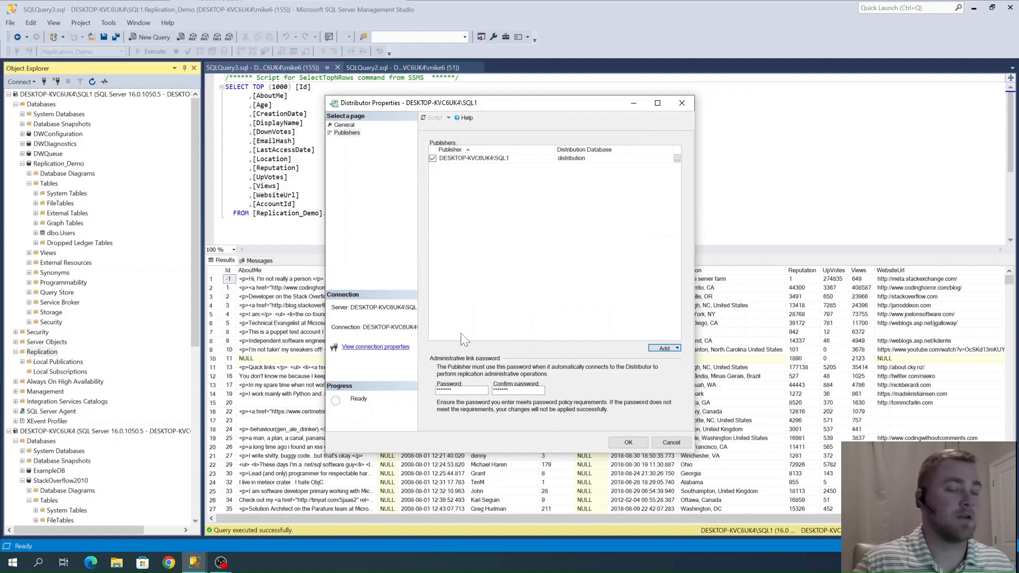